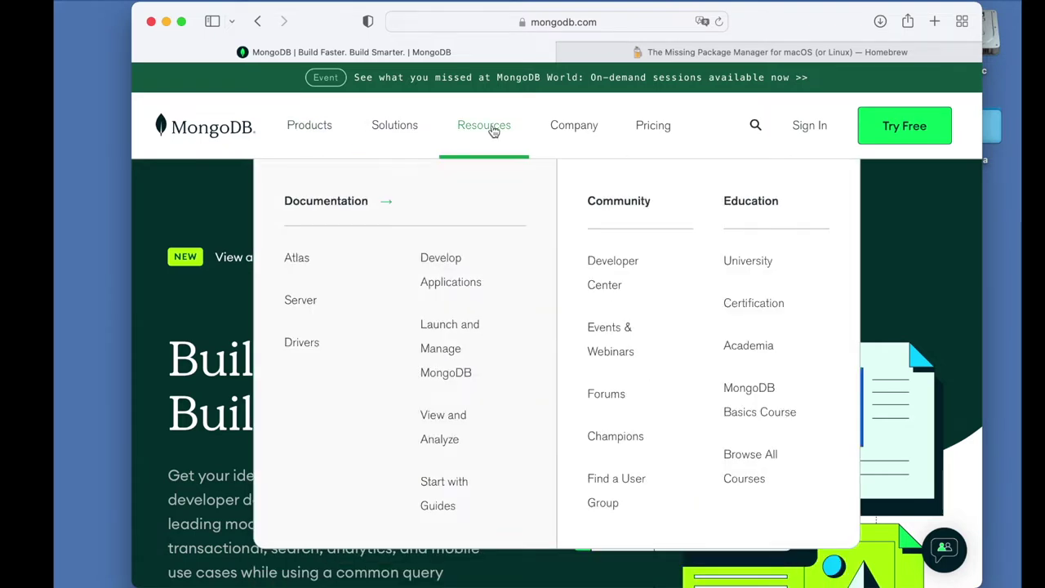
Browse MongoDB's docs to the Community Edition macOS install guide, then switch to the Homebrew homepage.
left_click(304, 300)
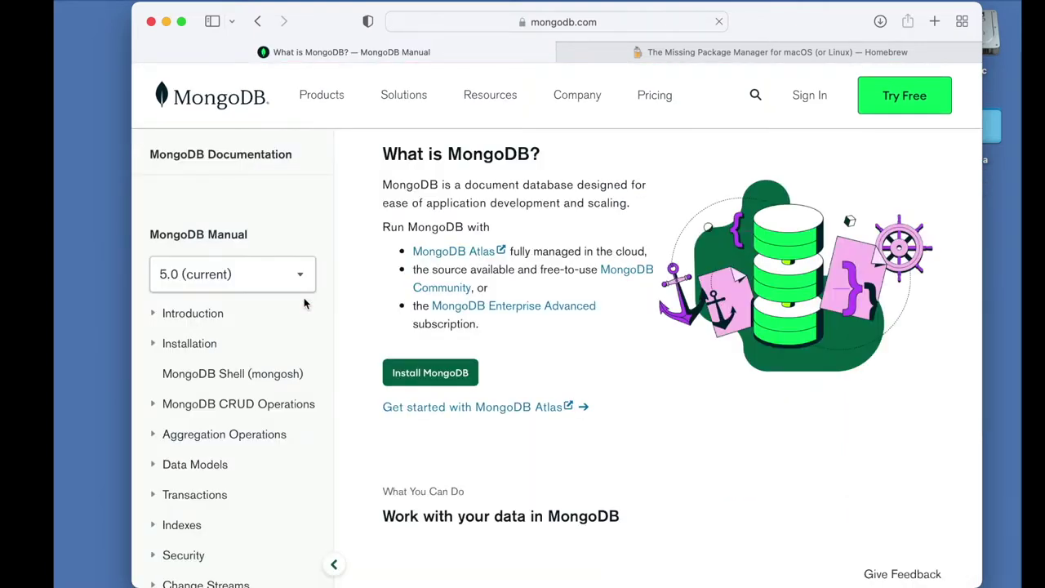
left_click(192, 350)
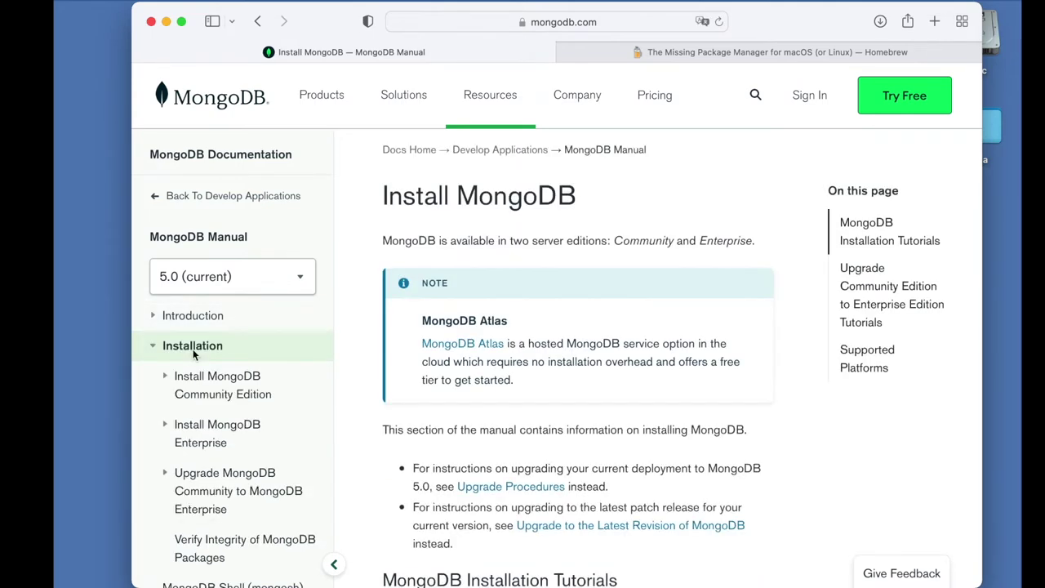
left_click(244, 407)
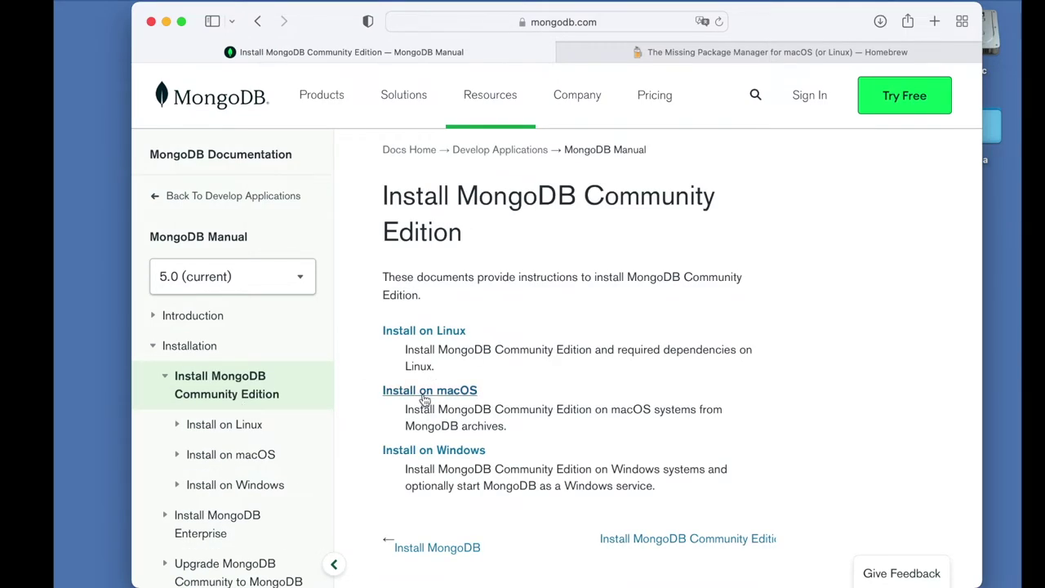
left_click(421, 395)
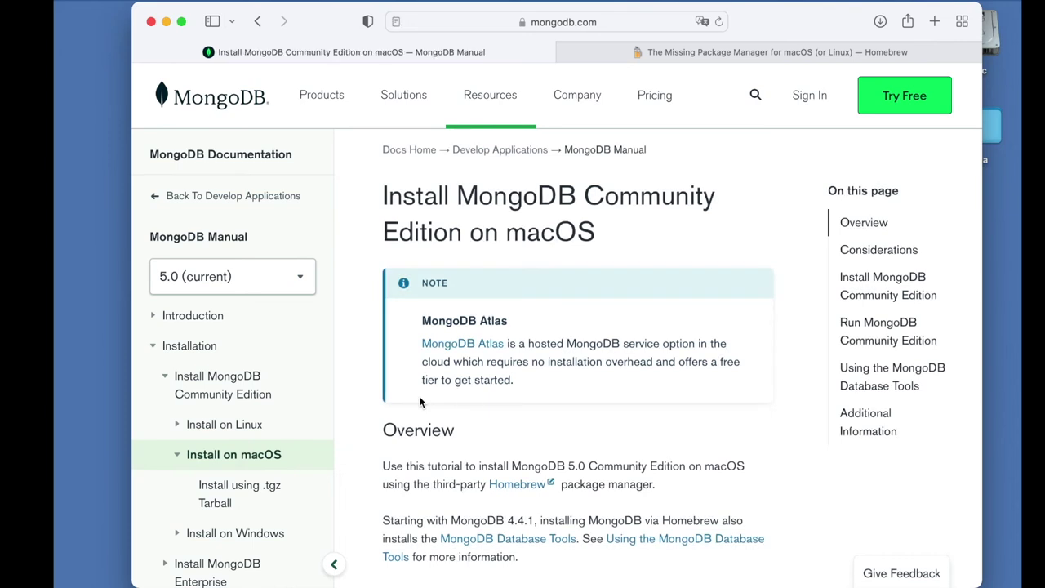
scroll(433, 367, "down", 3)
scroll(461, 294, "down", 2)
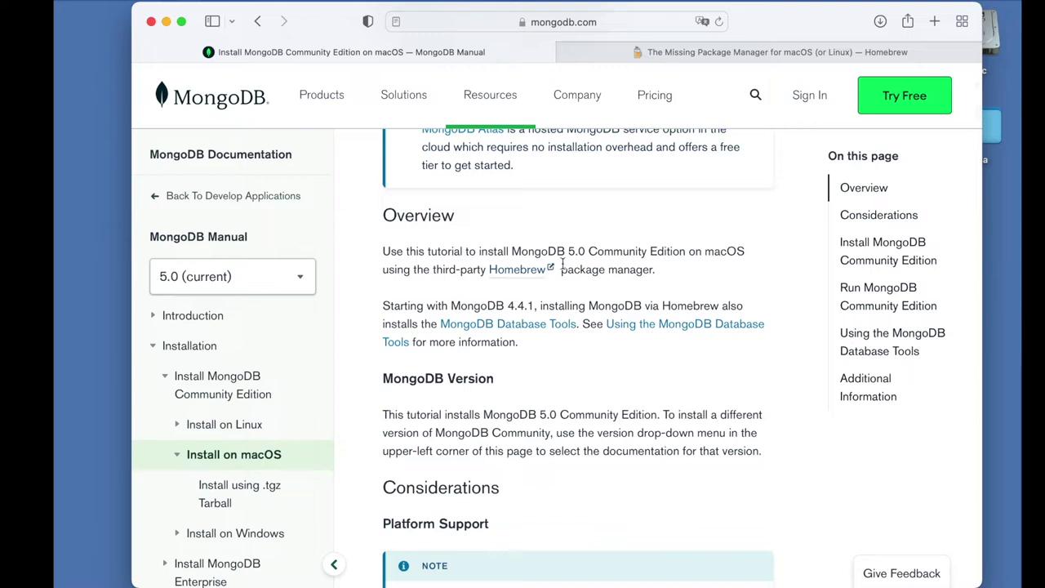
left_click(743, 53)
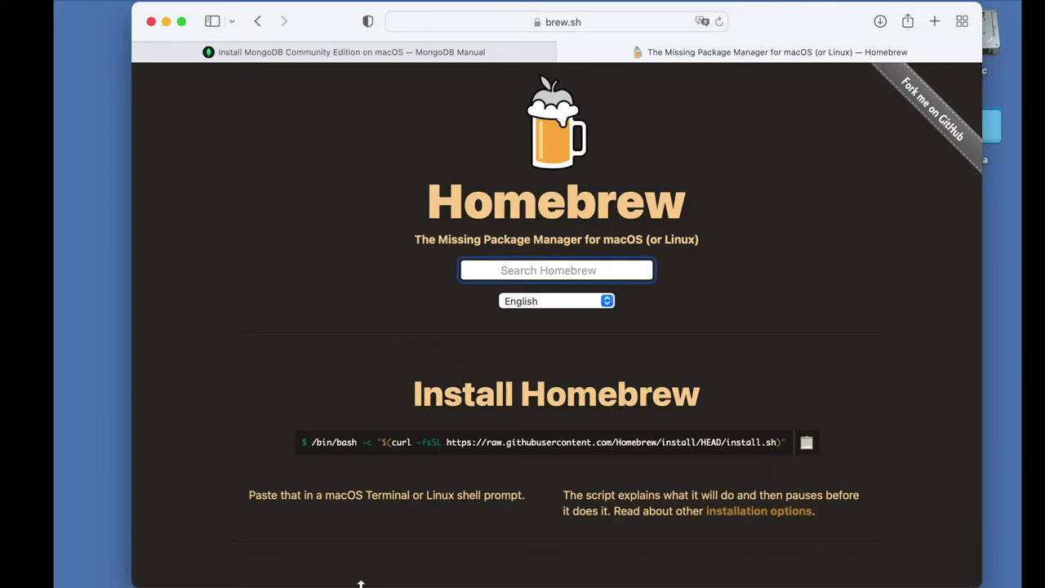
Run the brew.sh install command in Terminal, supplying the admin password and confirming the prompt.
left_click_drag(308, 442, 786, 443)
key("super+c")
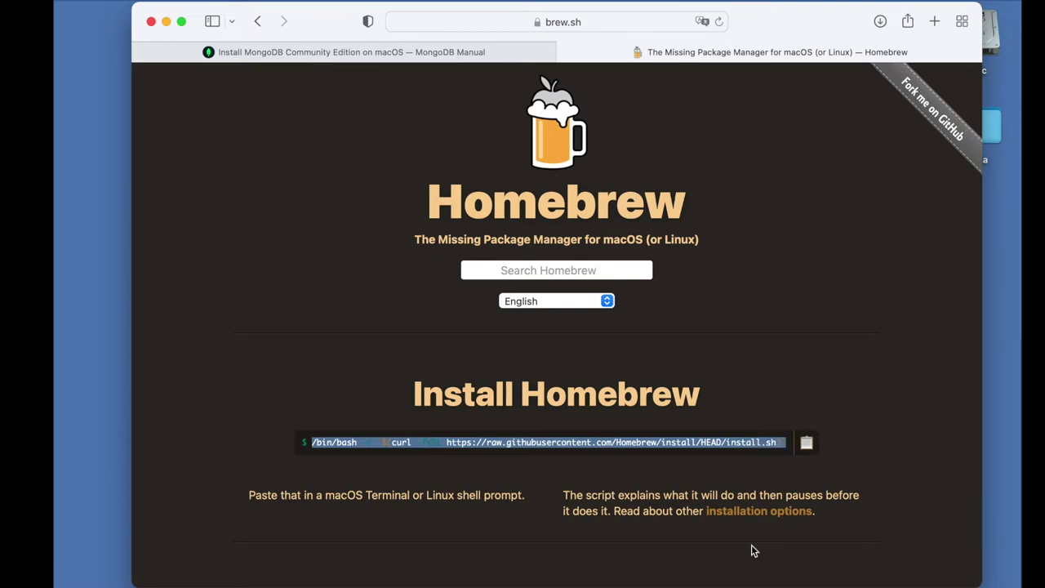
left_click(754, 583)
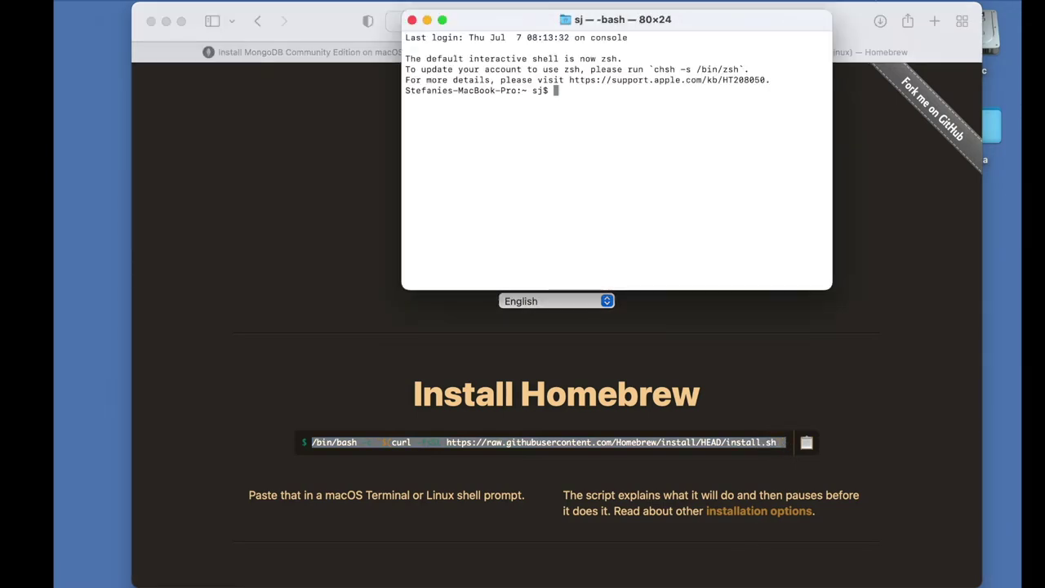
key("super+v")
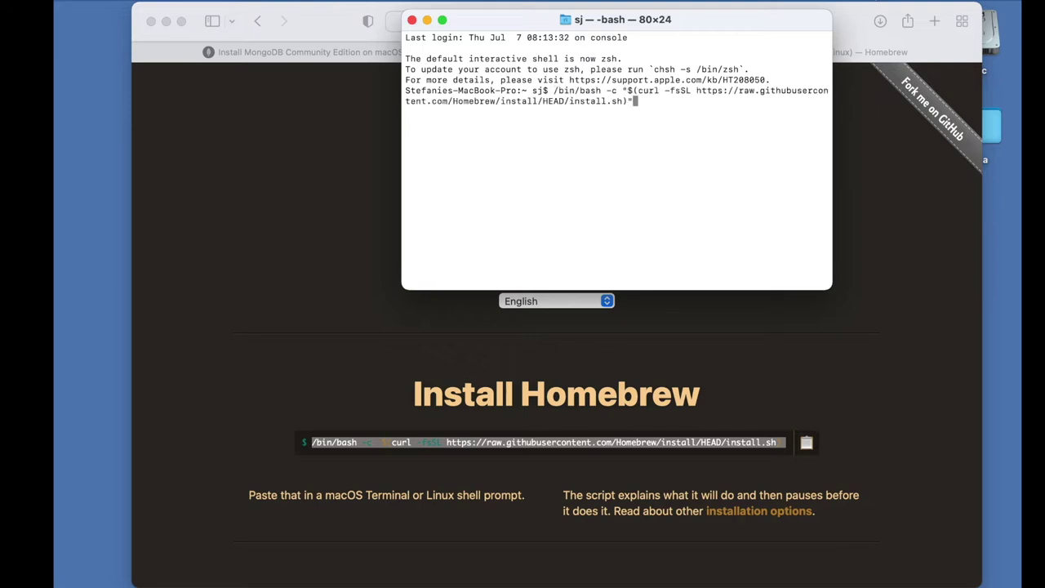
key("Return")
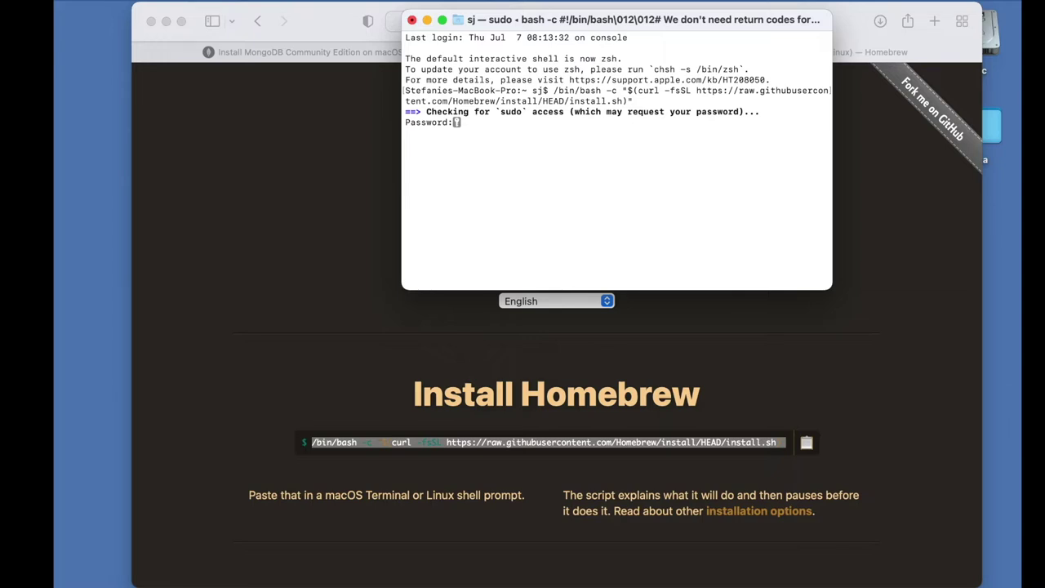
key("Return")
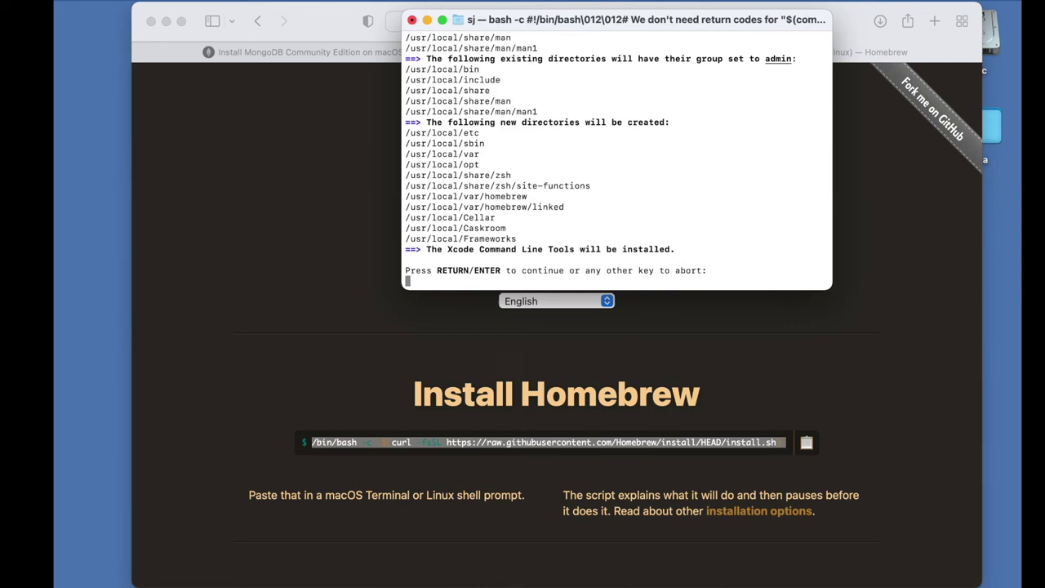
key("Return")
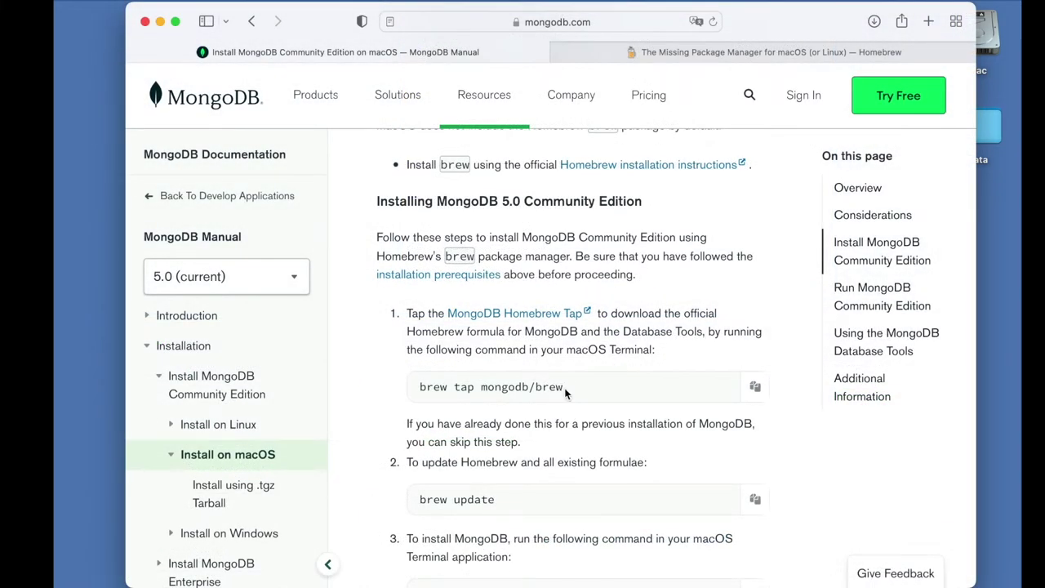
Run 'brew tap mongodb/brew' and then 'brew update' in Terminal.
left_click_drag(567, 393, 413, 390)
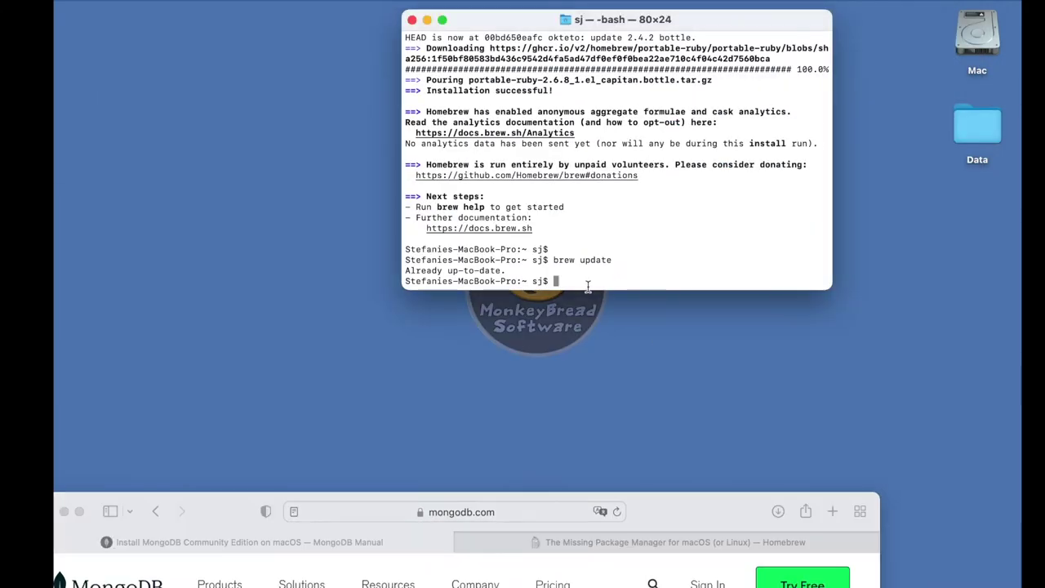
type("brew tap mongodb/brew")
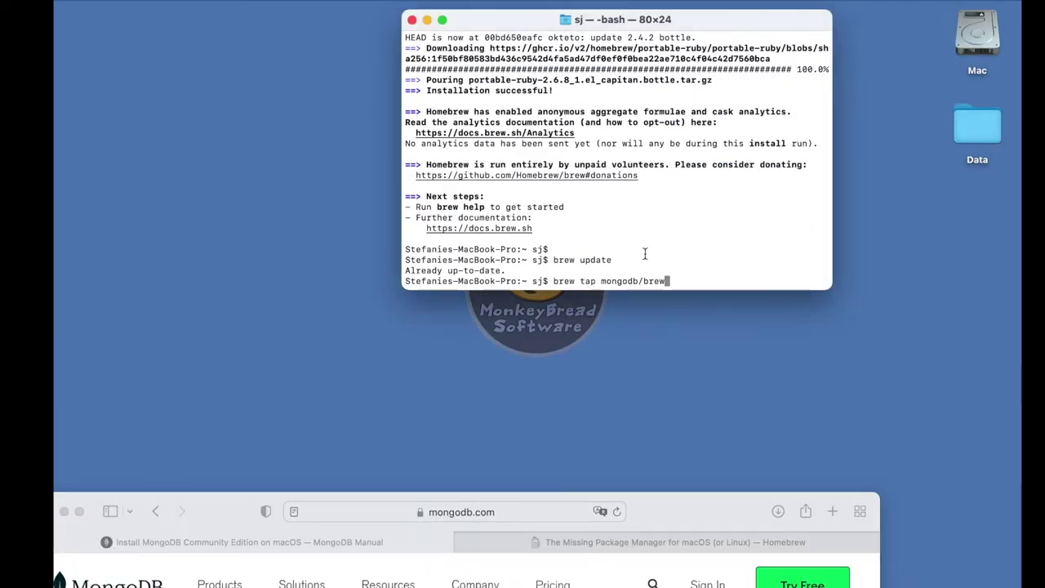
key("Return")
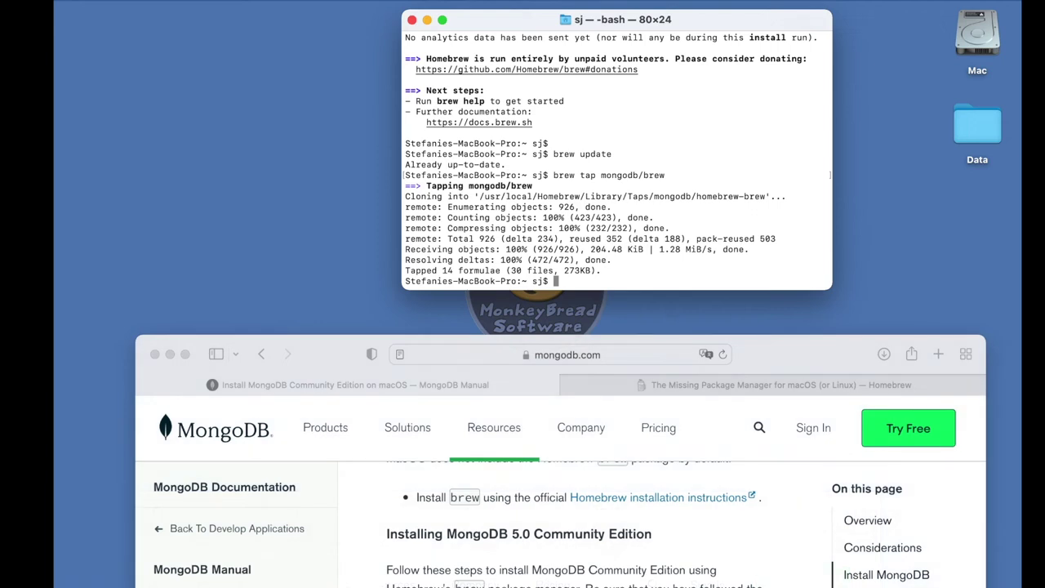
type("b")
type("re")
type("w")
type(" u")
type("pdat")
type("e")
key("Return")
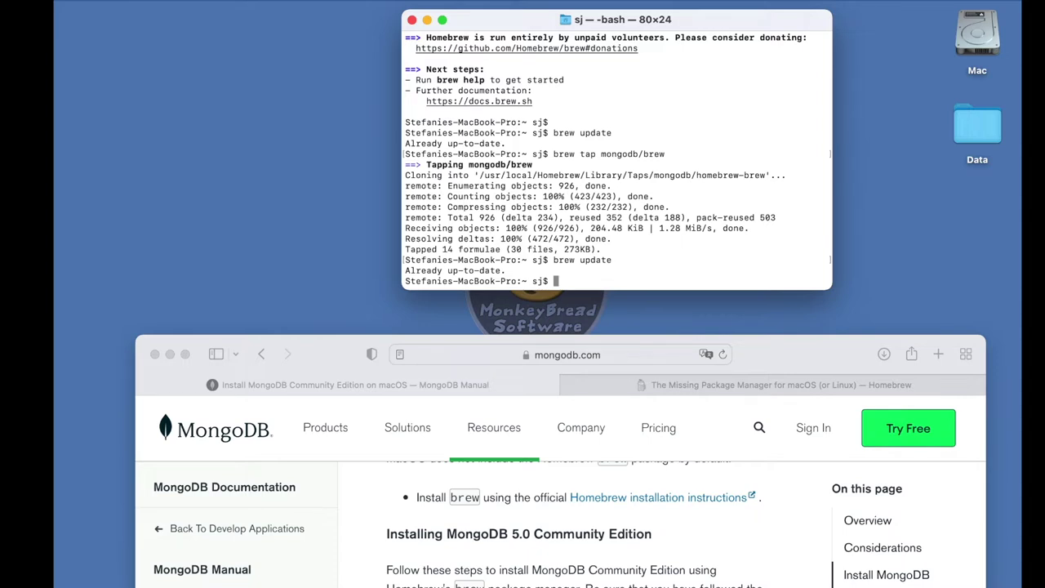
left_click_drag(330, 356, 322, 17)
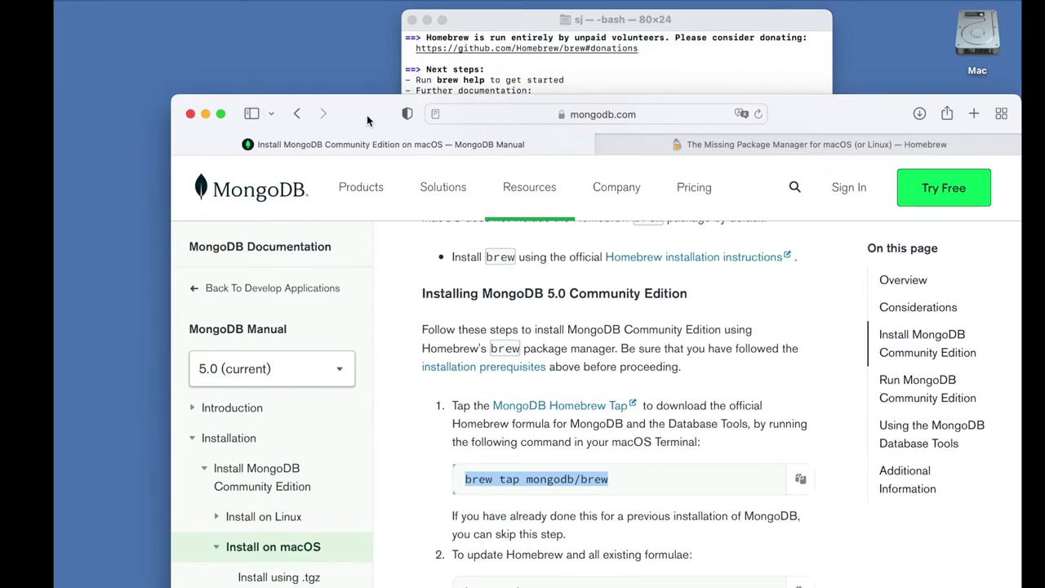
scroll(580, 453, "down", 2)
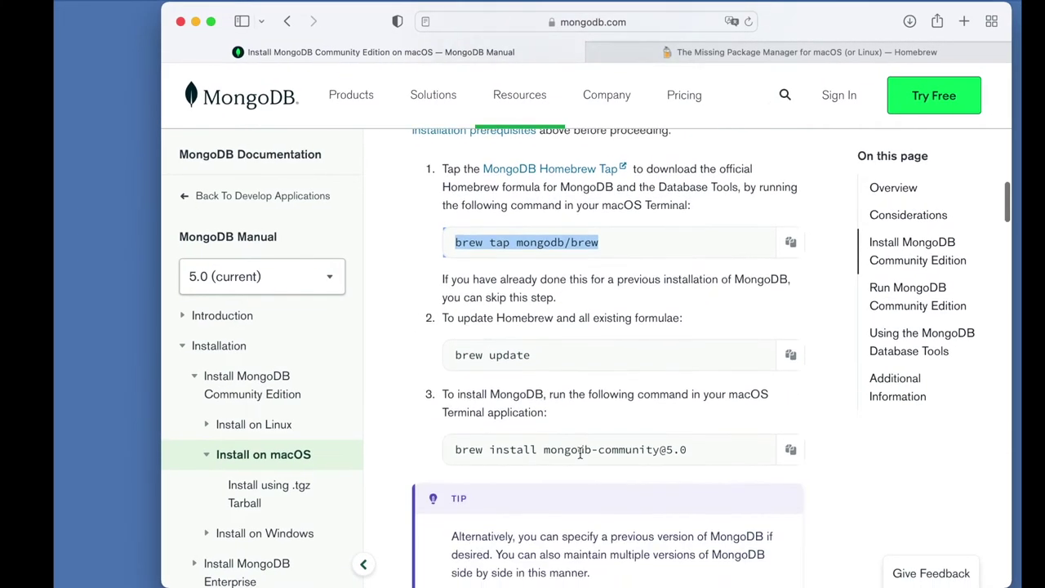
scroll(580, 453, "down", 2)
scroll(580, 453, "down", 2)
scroll(579, 453, "down", 1)
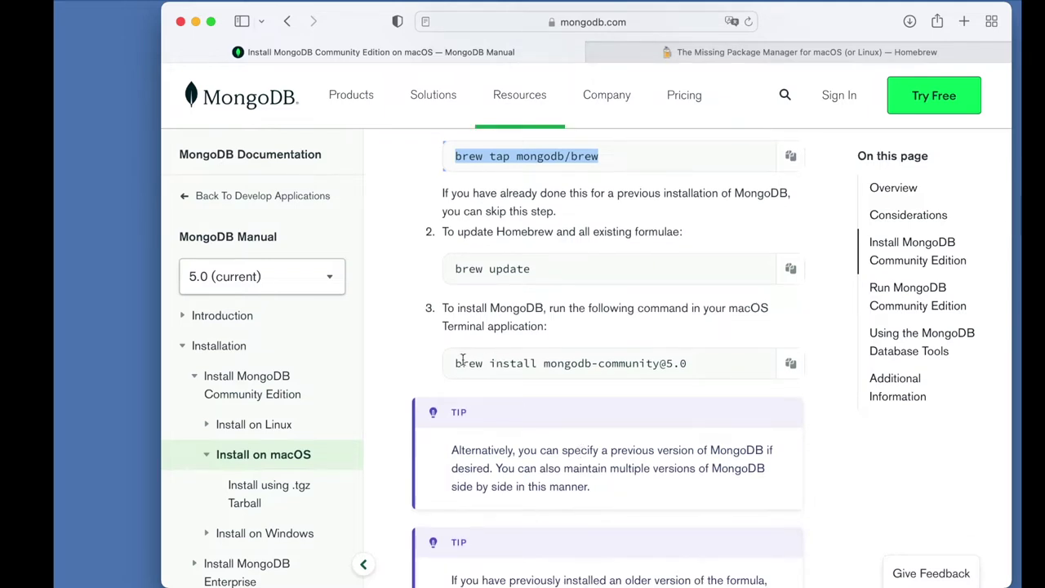
left_click_drag(456, 365, 693, 366)
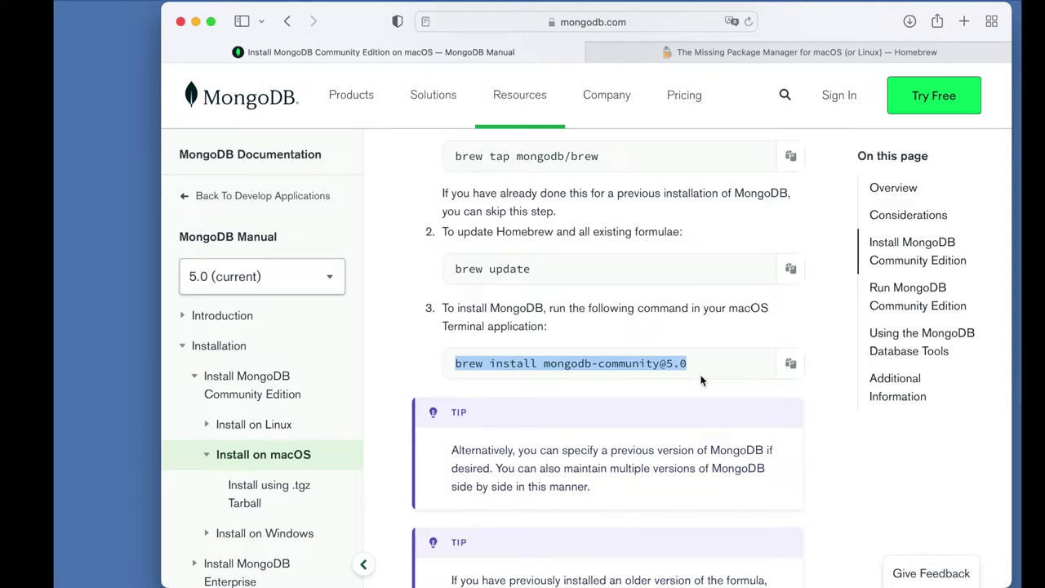
left_click_drag(345, 24, 388, 389)
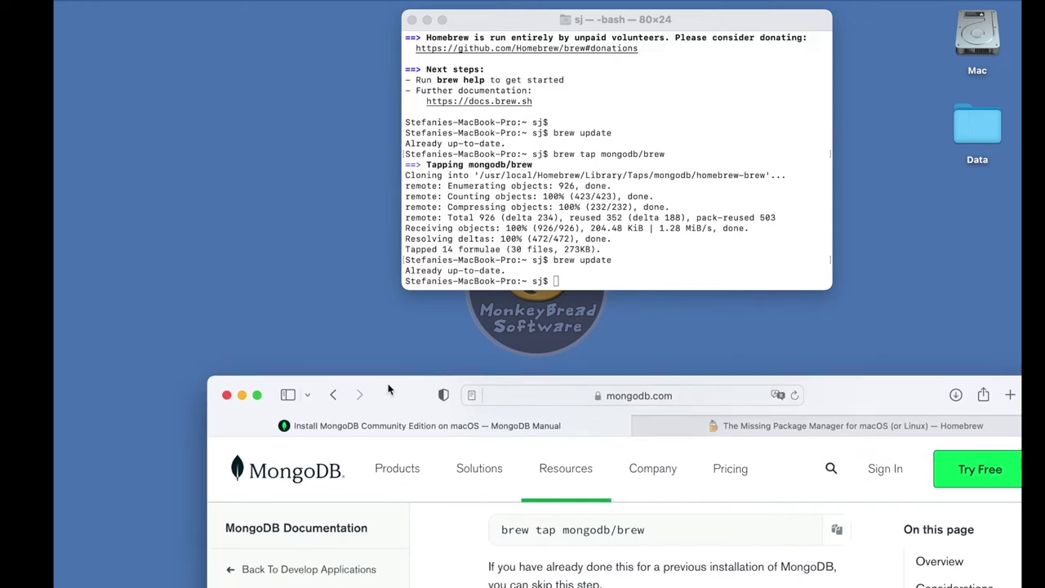
left_click(580, 281)
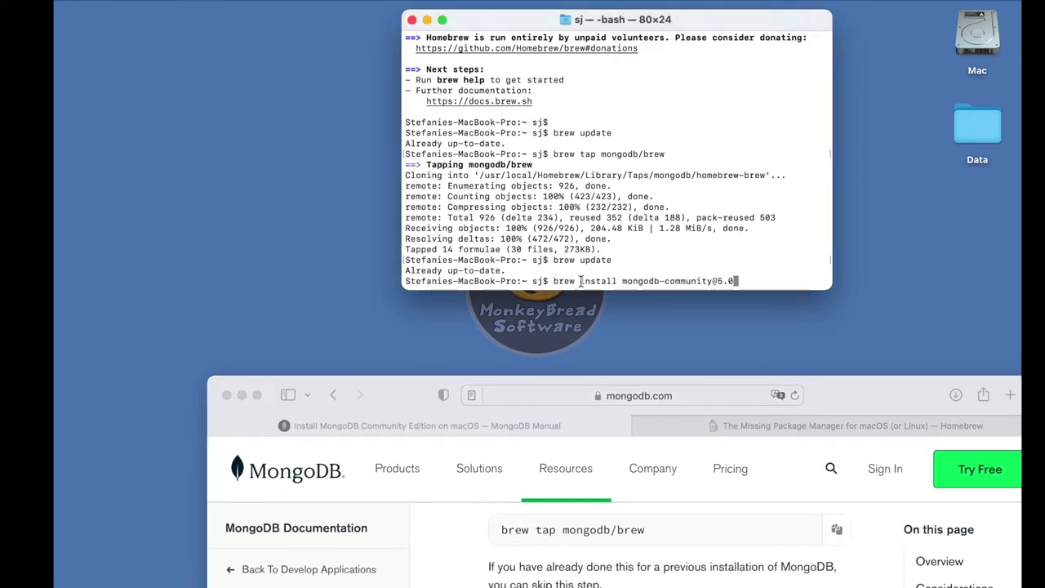
key("Return")
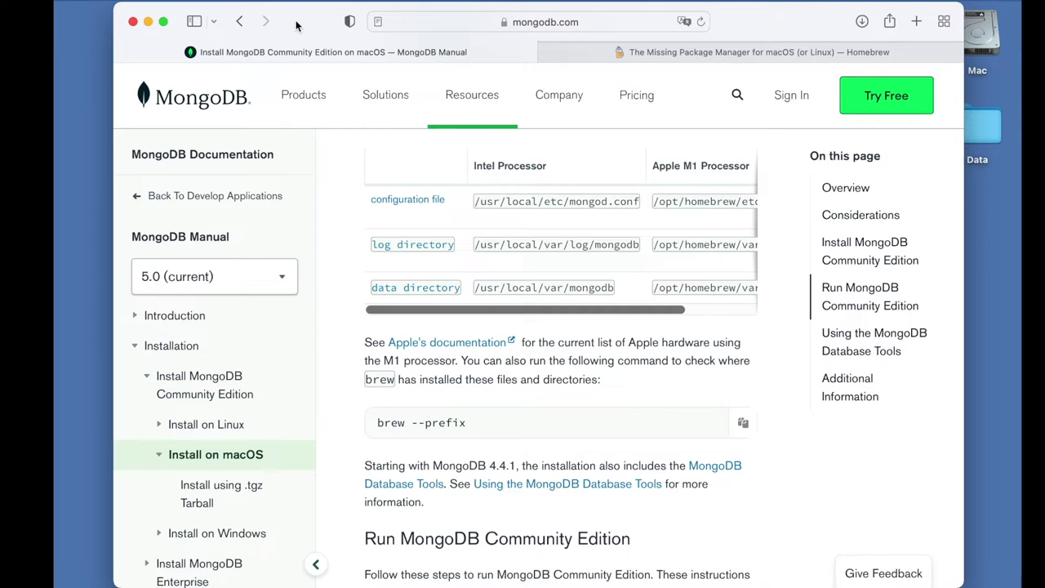
Run 'brew --prefix' from the guide in Terminal, returning /usr/local.
scroll(493, 173, "up", 1)
scroll(492, 174, "up", 2)
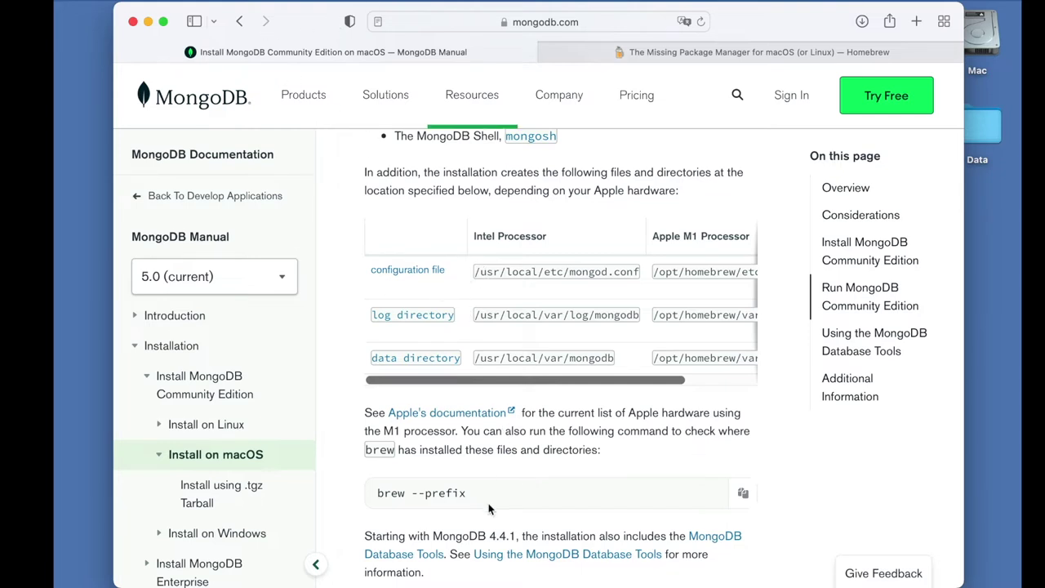
left_click_drag(467, 494, 374, 494)
key("super+c")
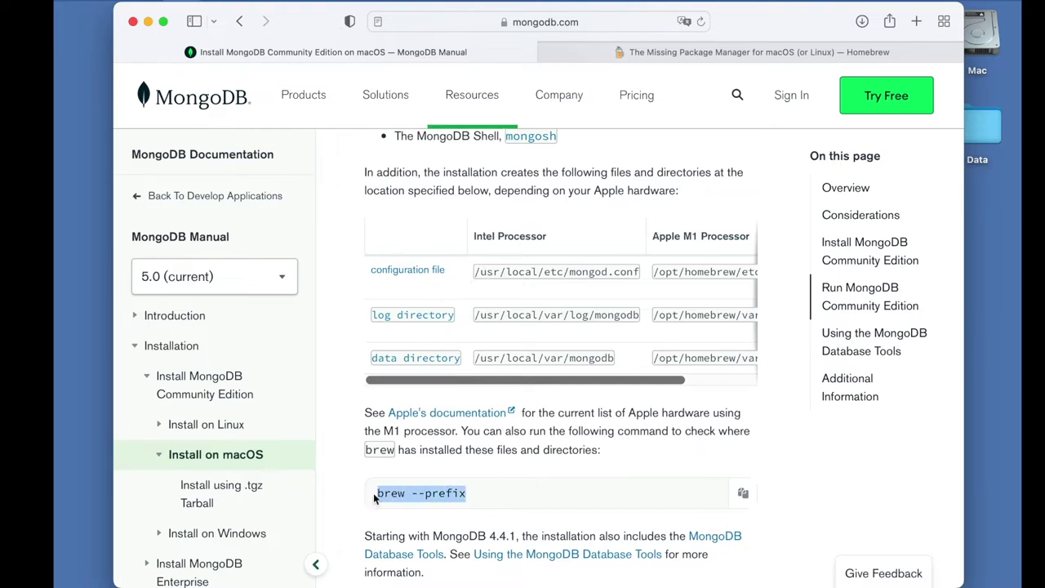
left_click(847, 567)
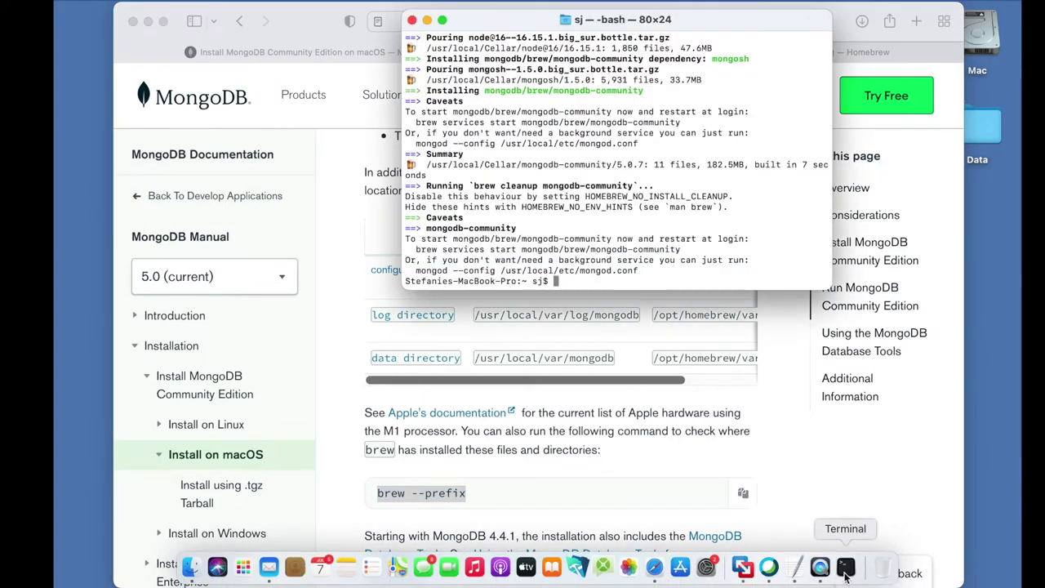
key("super+v")
key("Return")
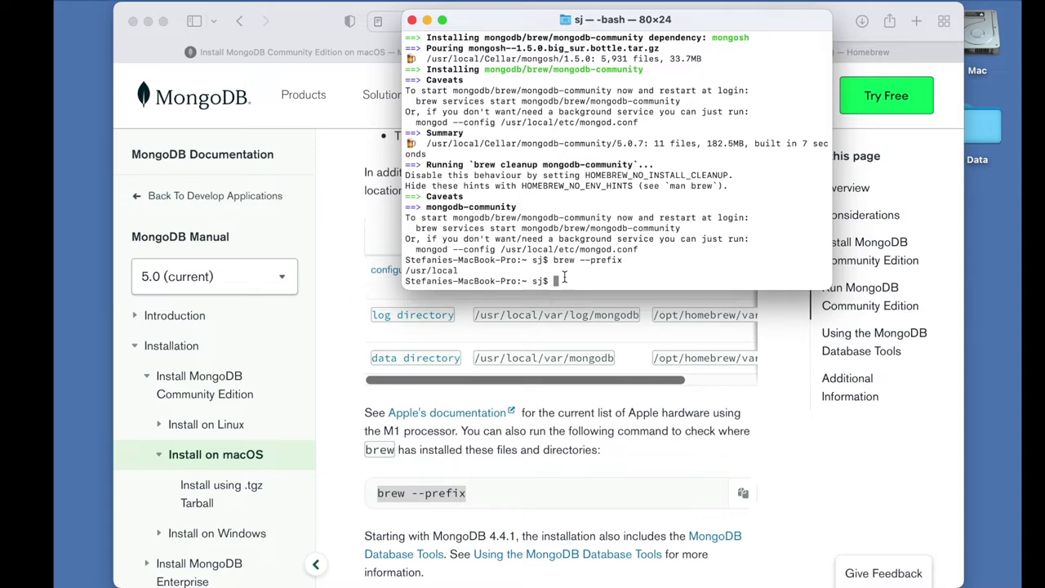
scroll(559, 438, "down", 10)
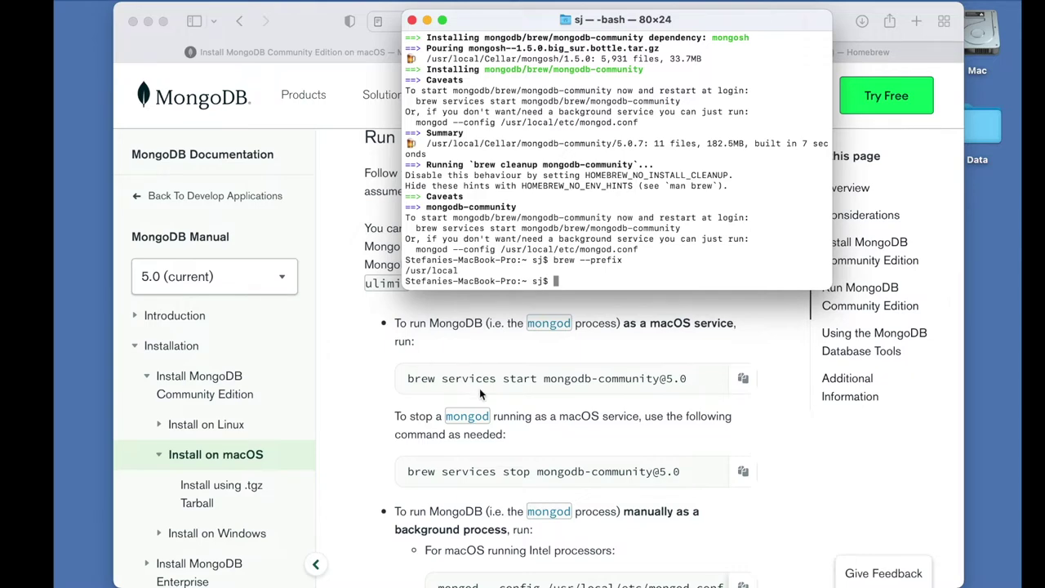
left_click(425, 388)
left_click_drag(410, 383, 693, 367)
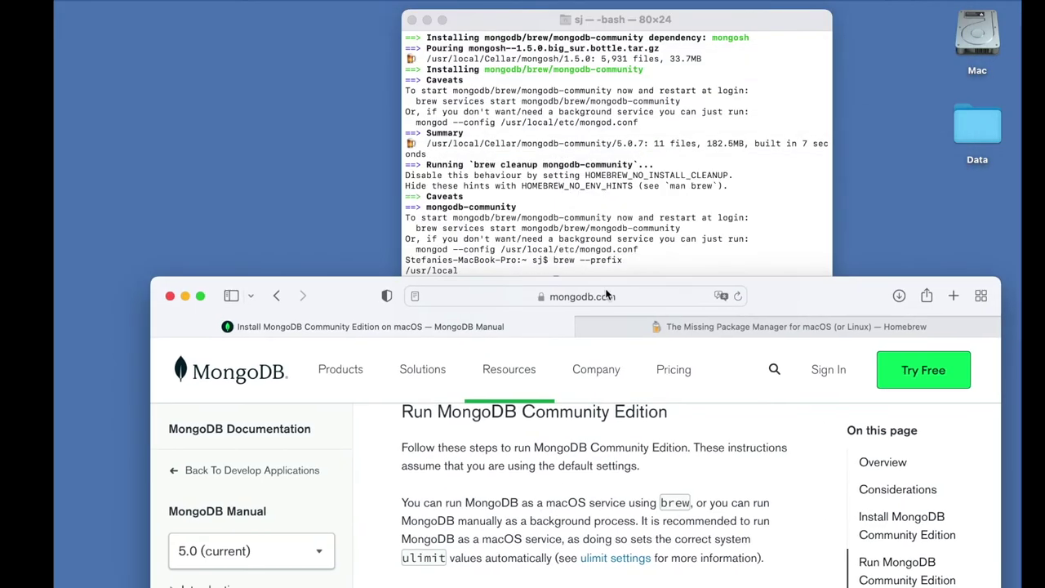
key("super+v")
key("Return")
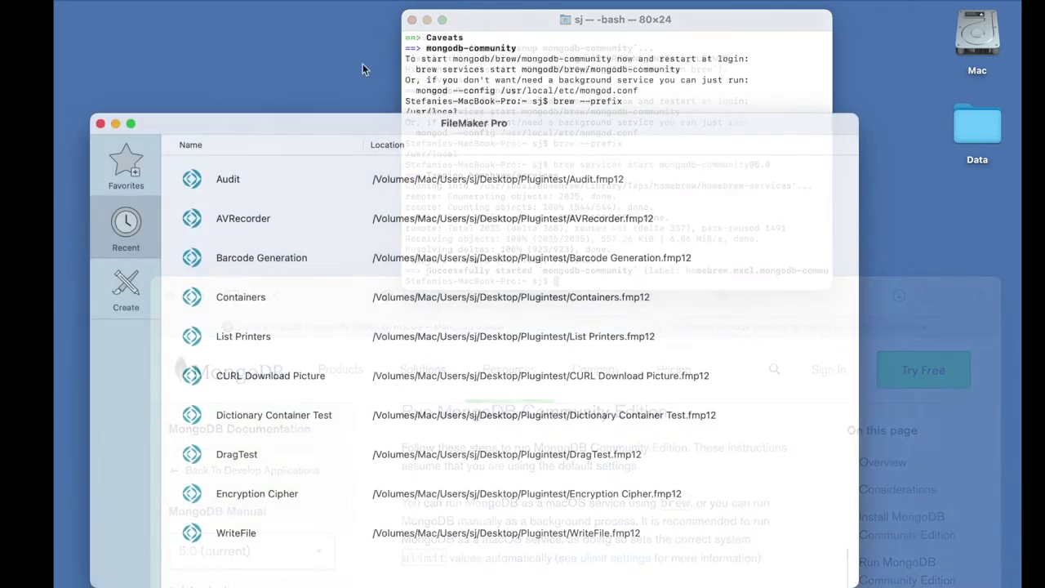
left_click_drag(210, 124, 252, 121)
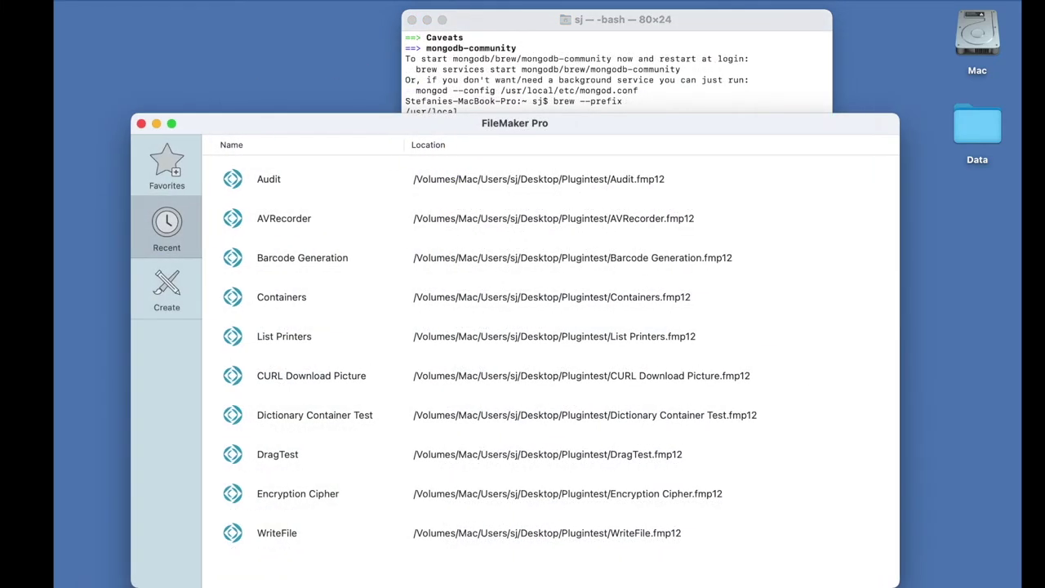
Check the MBS Plug-In entry in FileMaker Pro's Preferences Plug-Ins list.
left_click(175, 0)
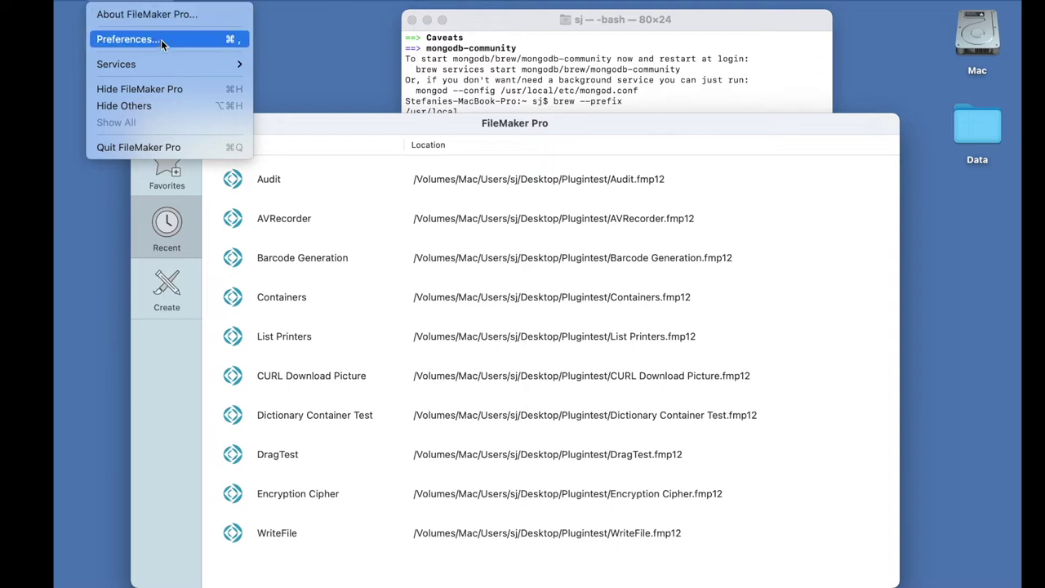
left_click(161, 40)
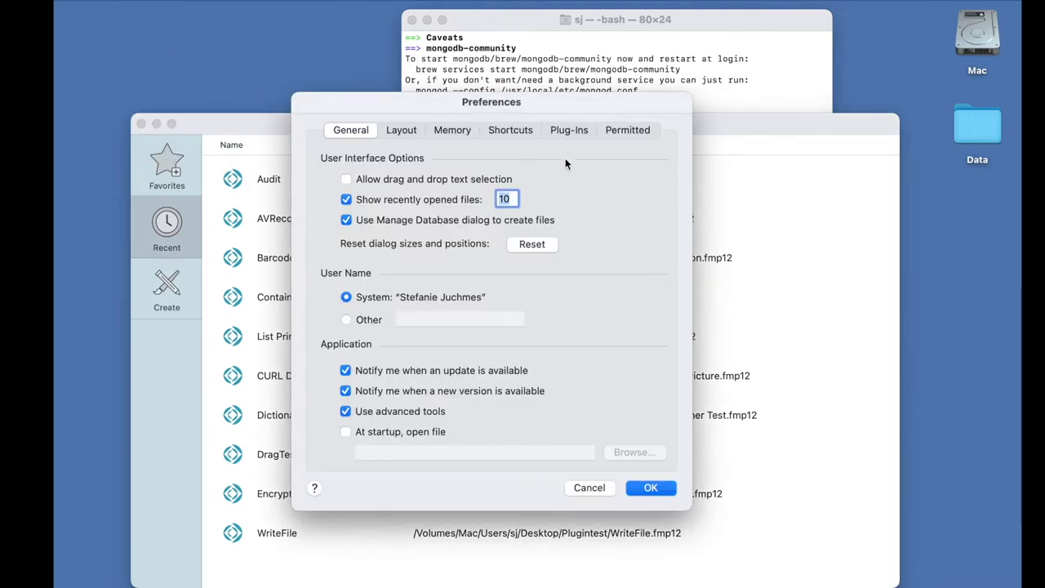
left_click(569, 131)
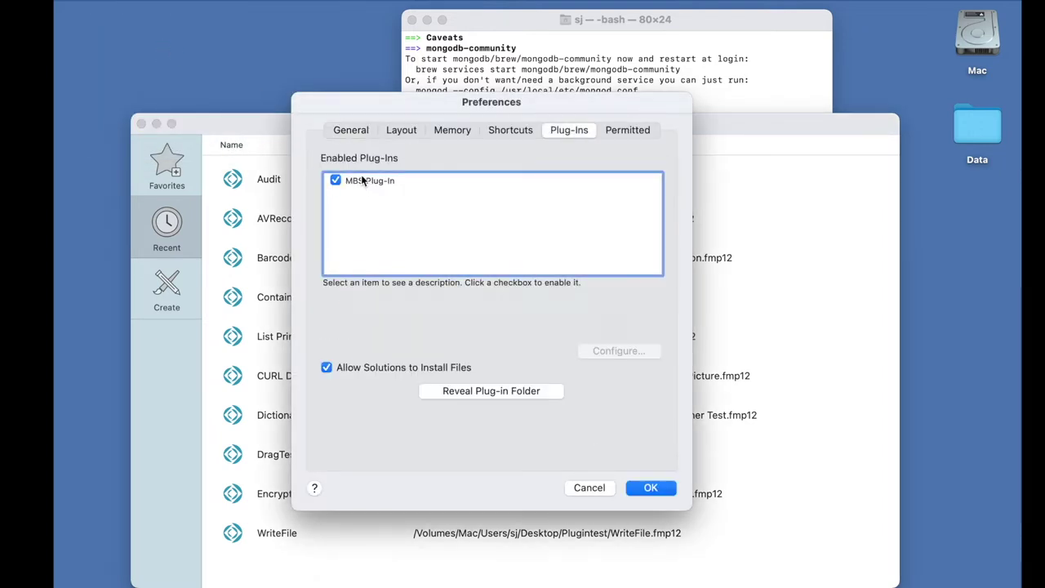
left_click(363, 181)
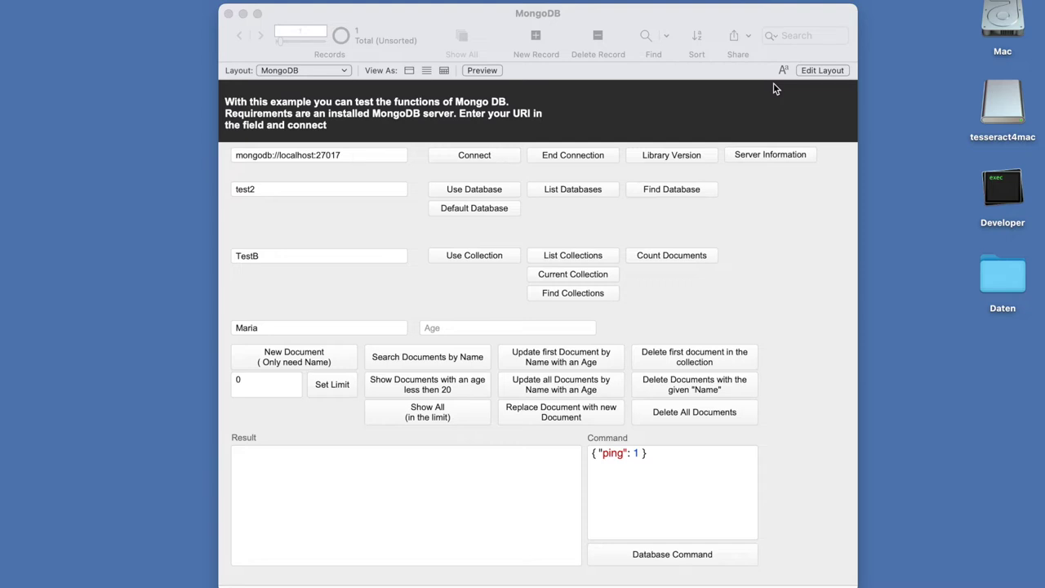
Connect to mongodb://localhost:27017, dismiss the success message, and open Script Workspace.
left_click(356, 155)
left_click(356, 155)
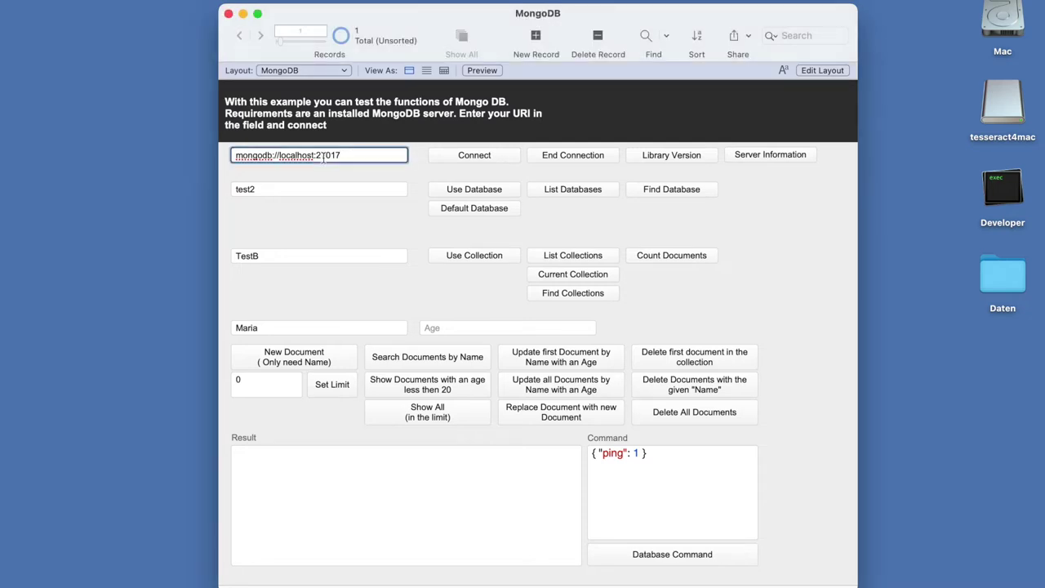
left_click_drag(356, 155, 237, 155)
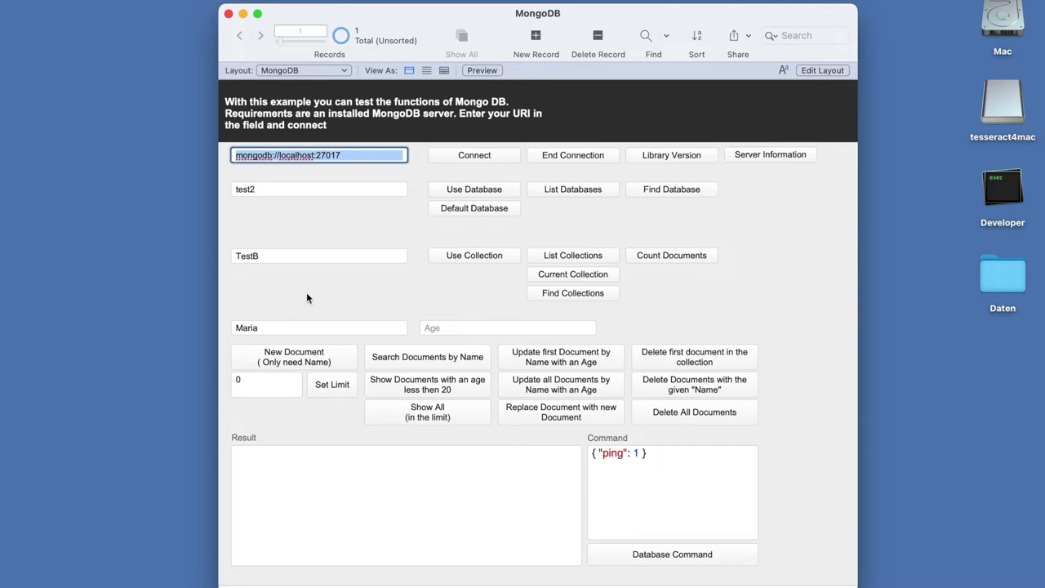
left_click(493, 158)
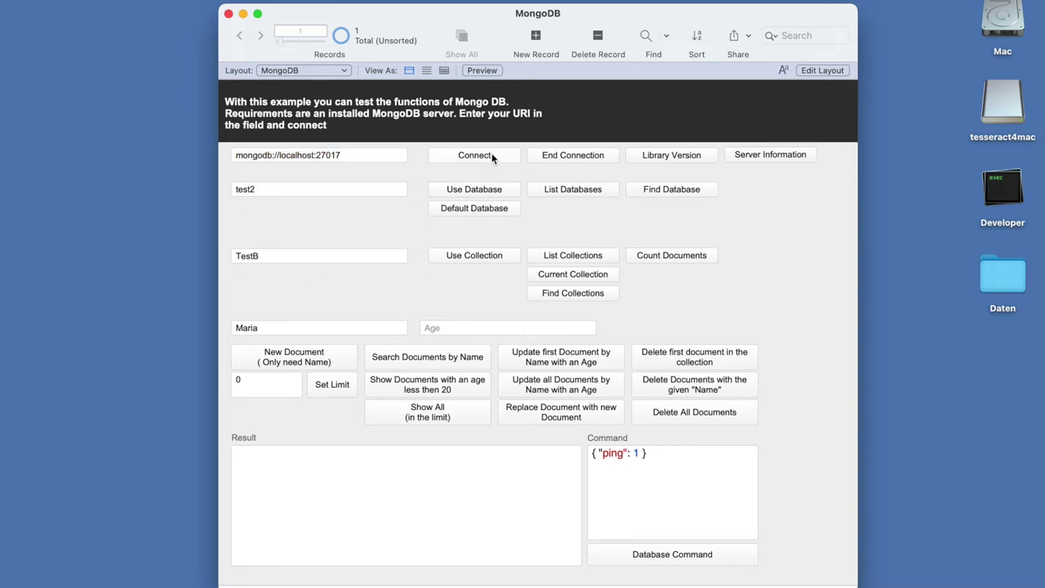
left_click(640, 304)
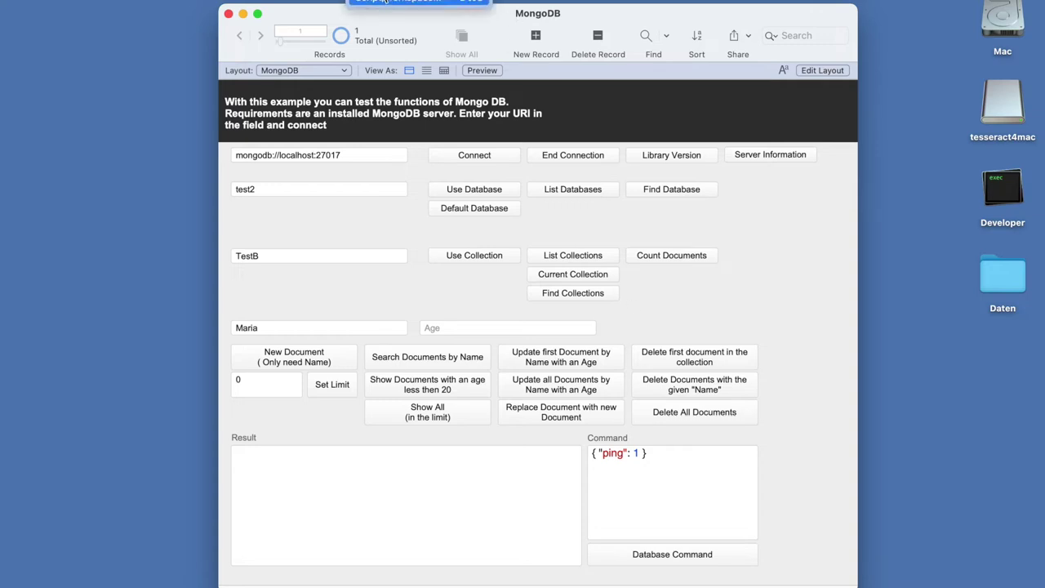
key("super+shift+s")
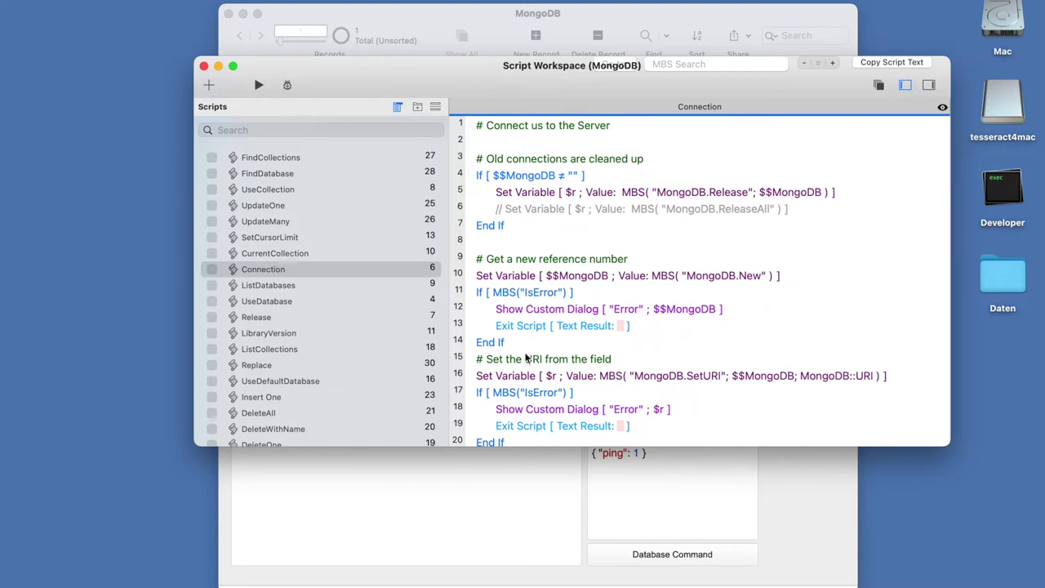
Scroll through the Connection script, then bring the MongoDB example window forward.
scroll(514, 351, "down", 3)
scroll(531, 335, "down", 2)
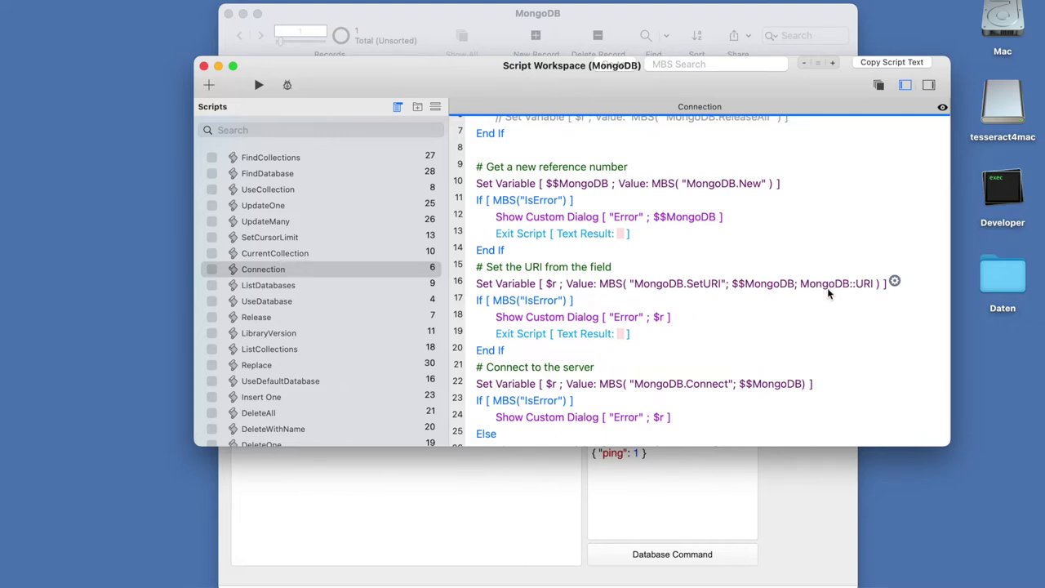
scroll(827, 287, "down", 2)
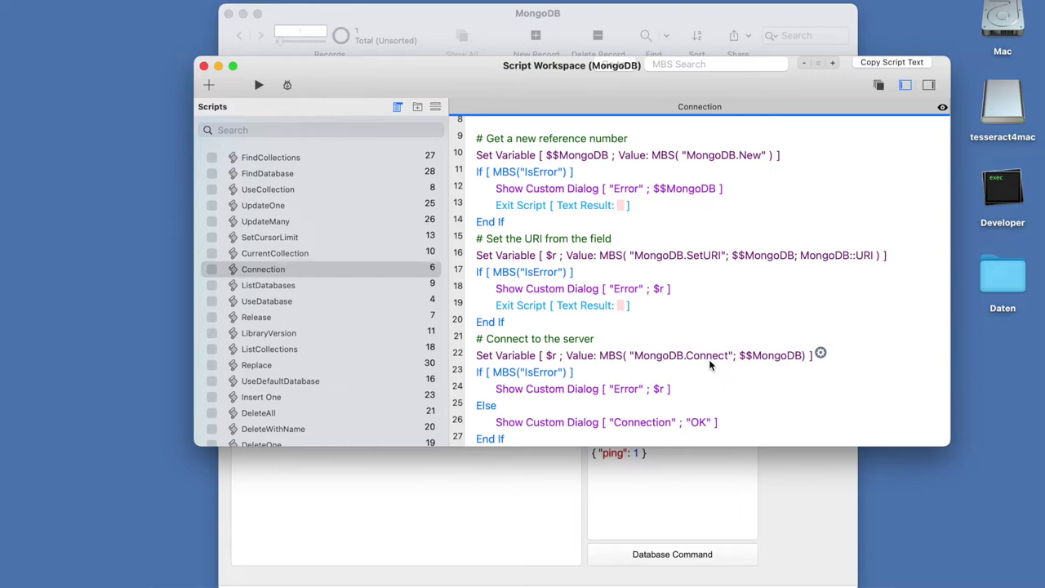
left_click(618, 21)
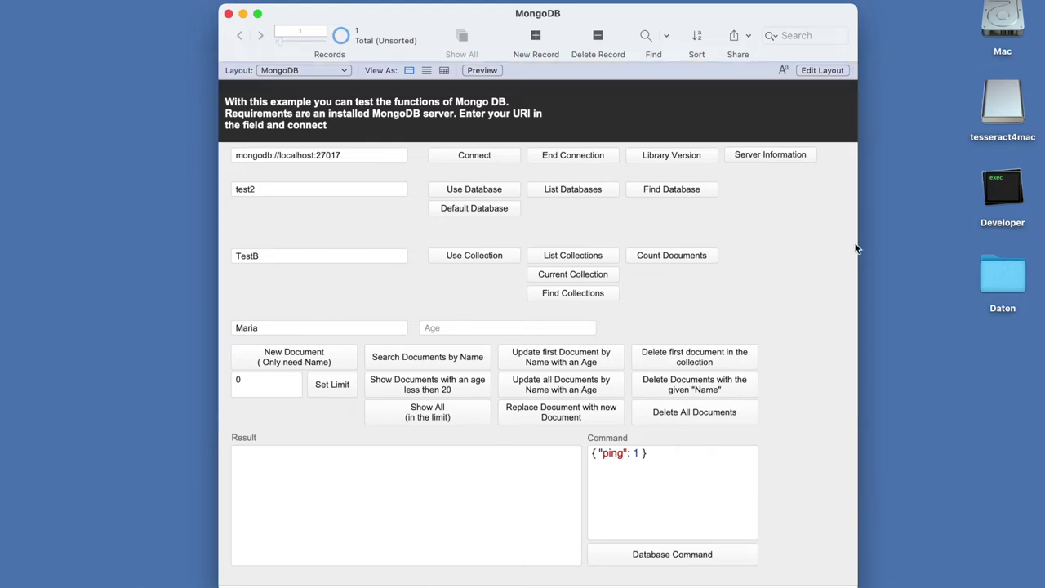
Show the Server Information message, enlarge it to read the details, and close it.
left_click(771, 155)
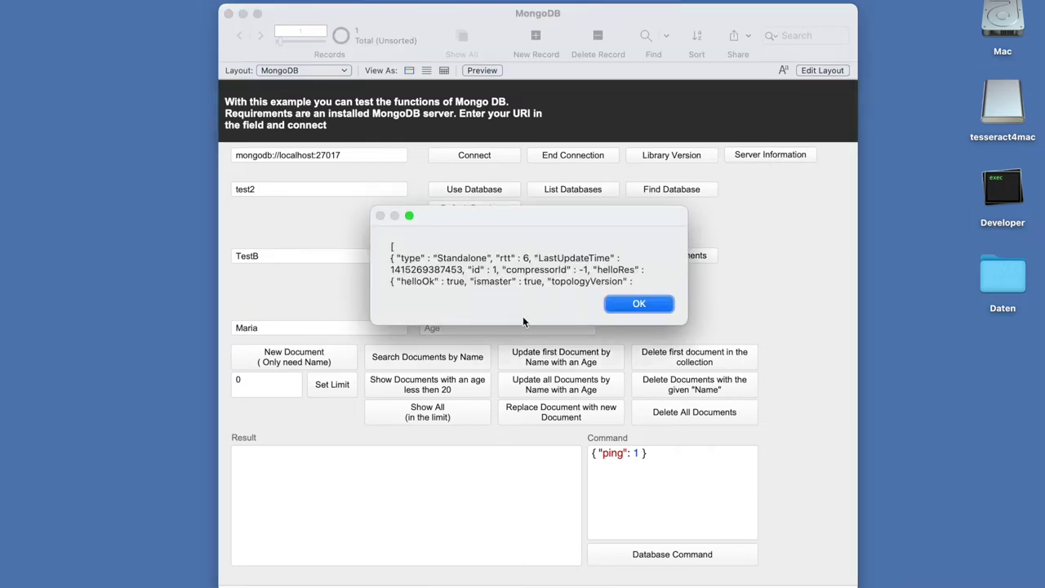
left_click_drag(524, 324, 526, 475)
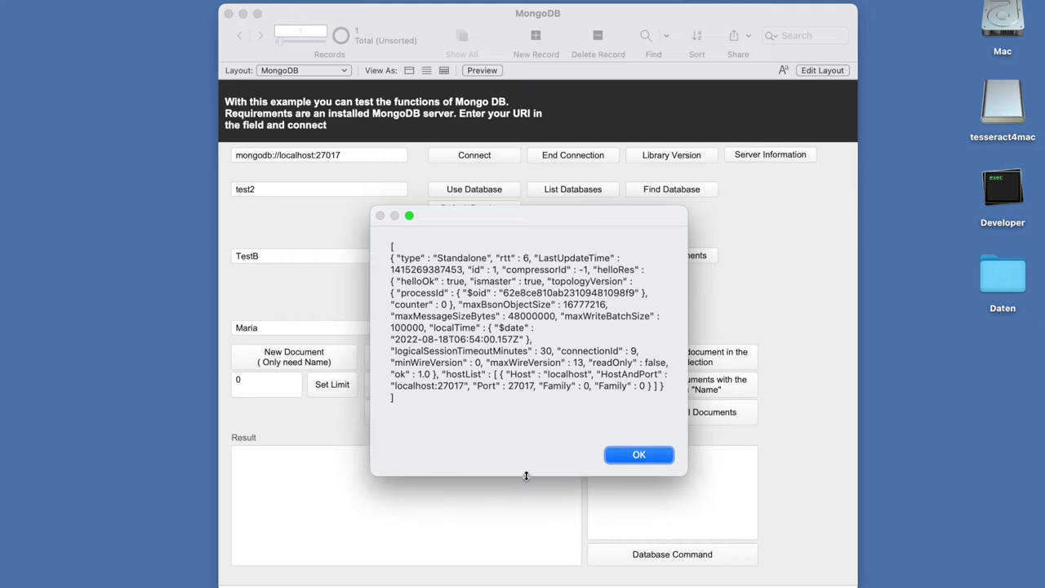
left_click(628, 455)
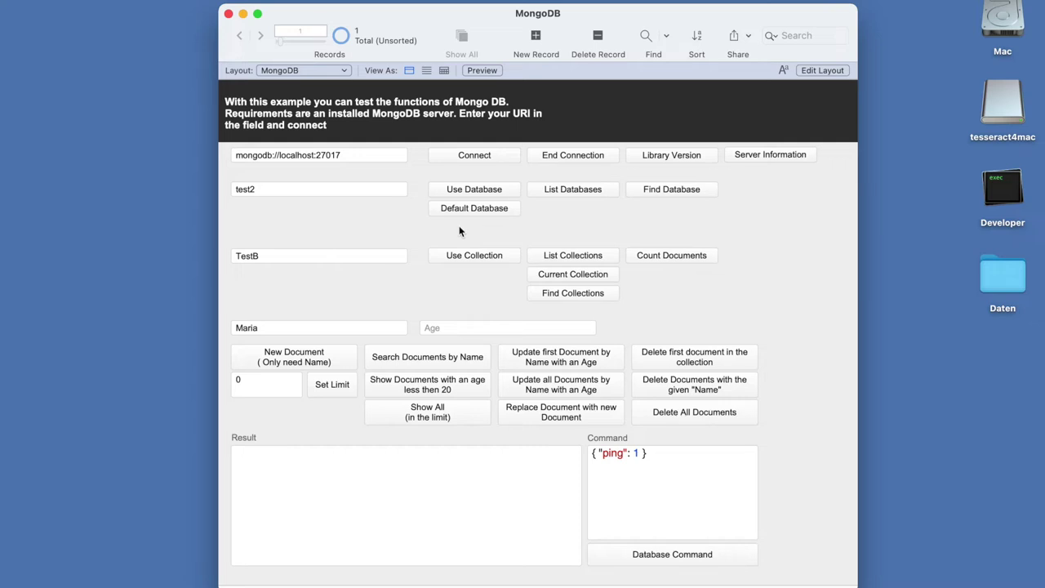
Click in and out of the test2 database field, then reopen Script Workspace.
left_click(295, 188)
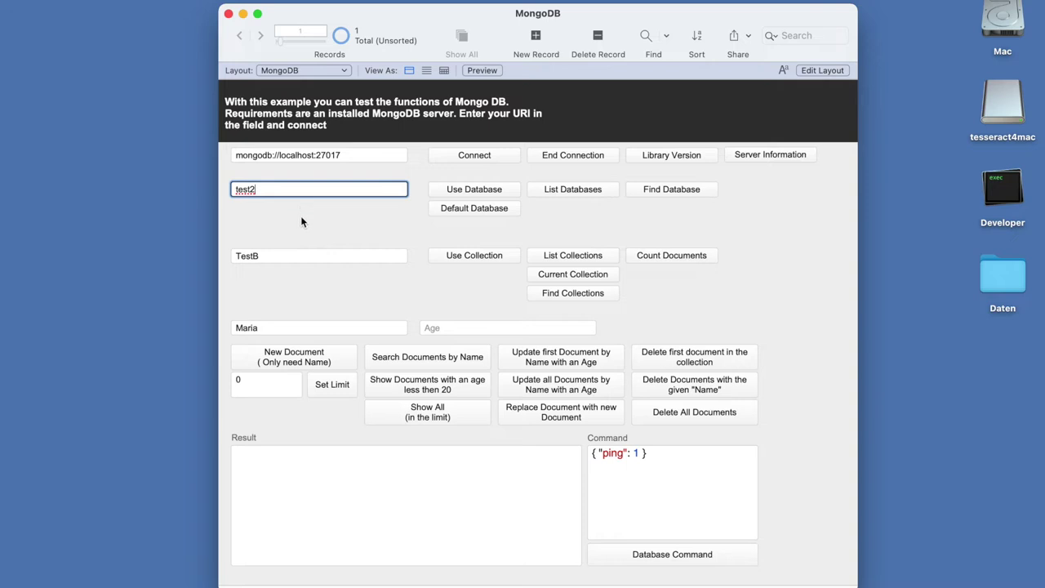
left_click(302, 218)
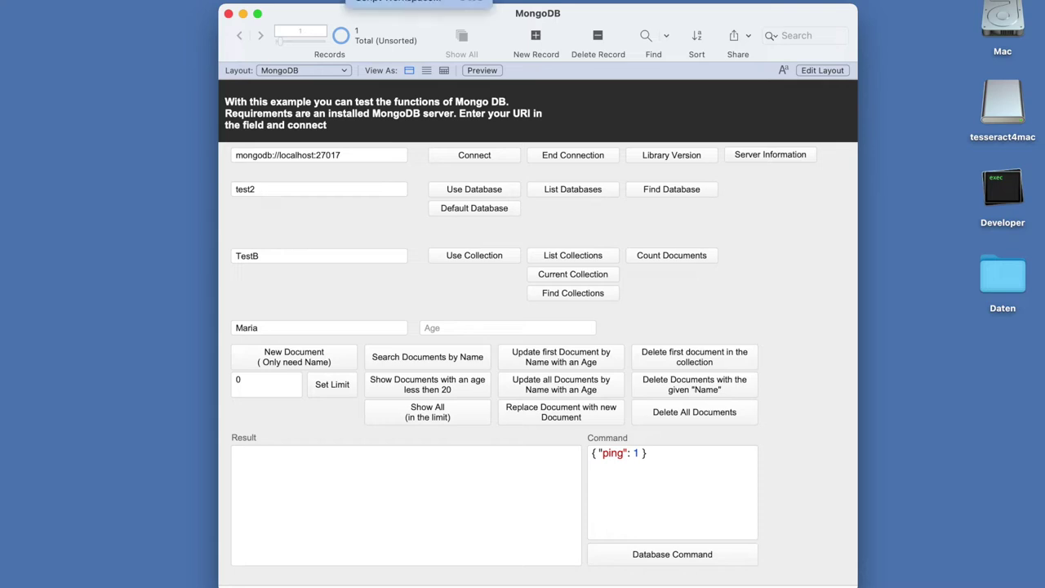
key("super+shift+s")
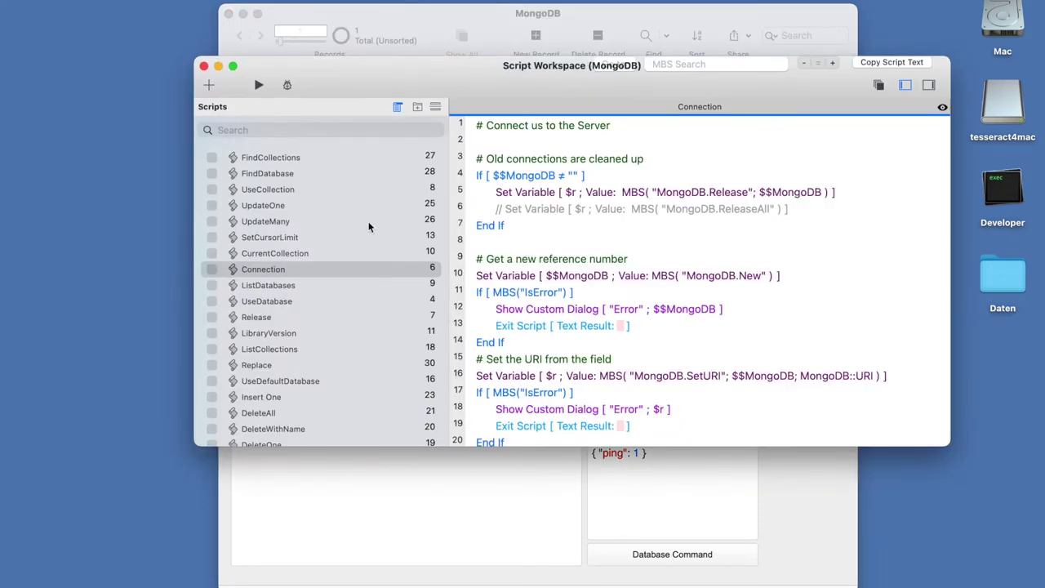
View the UseDatabase script and then the ListDatabases script in Script Workspace.
left_click(289, 303)
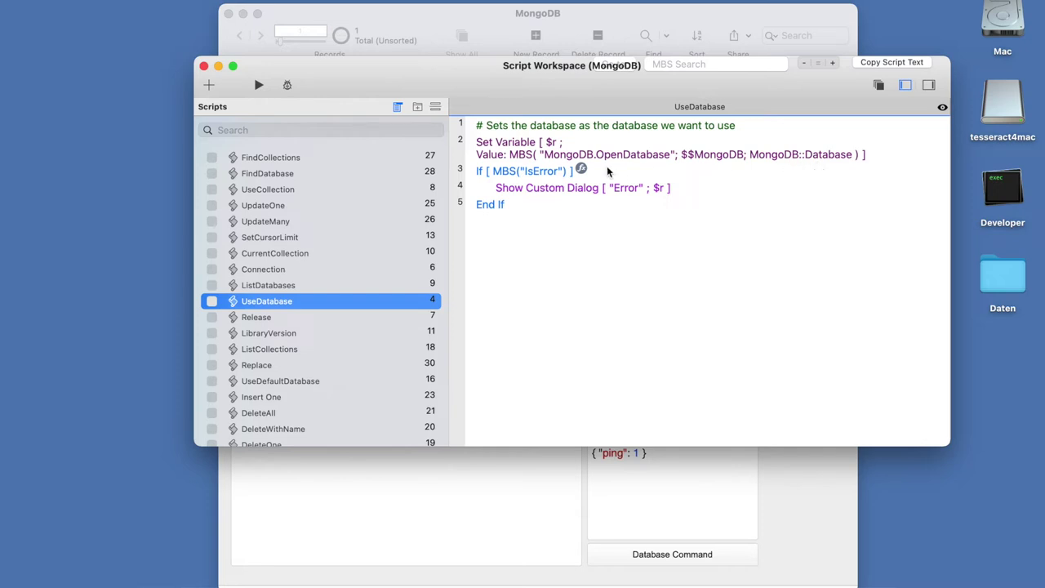
left_click(306, 288)
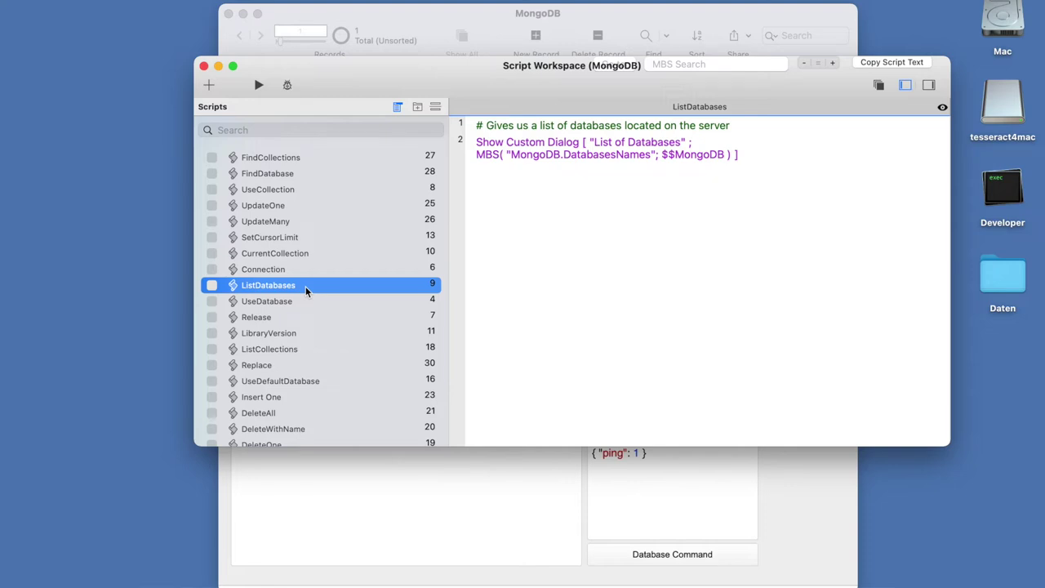
Back on the layout, list the server's databases (admin, config, local, test, test2) and dismiss the list.
left_click(203, 66)
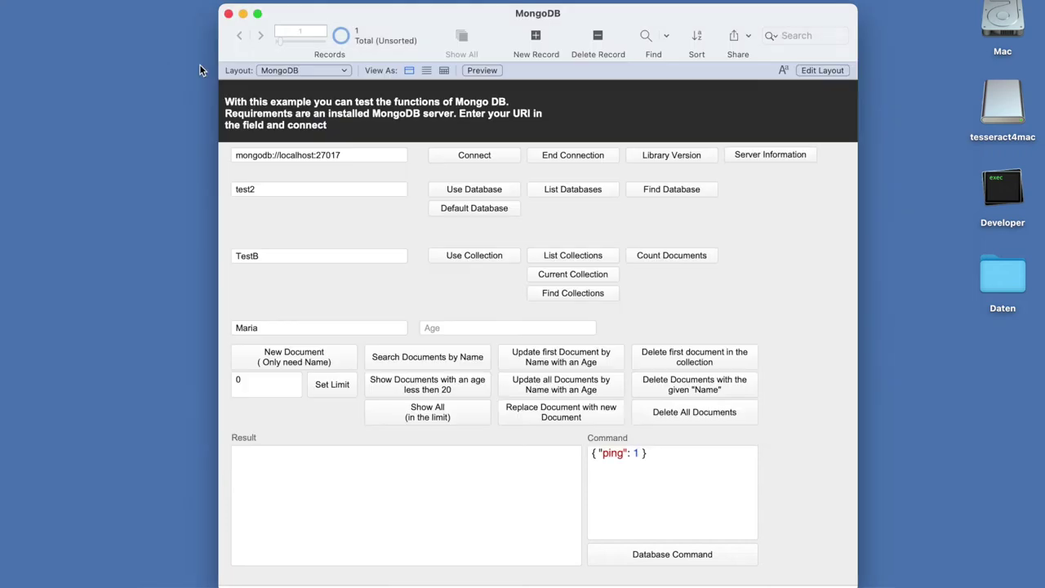
left_click(579, 193)
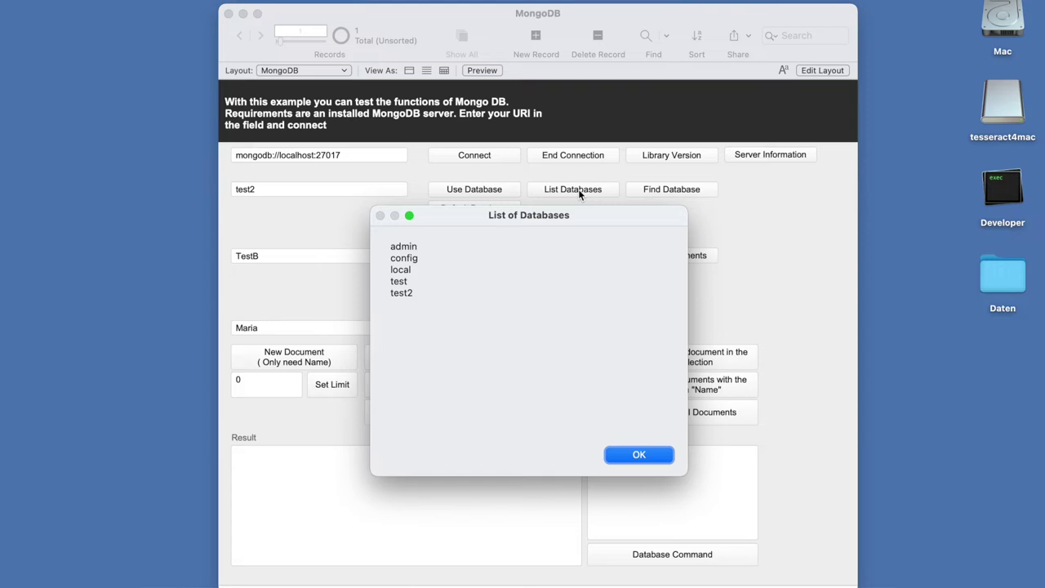
left_click(639, 455)
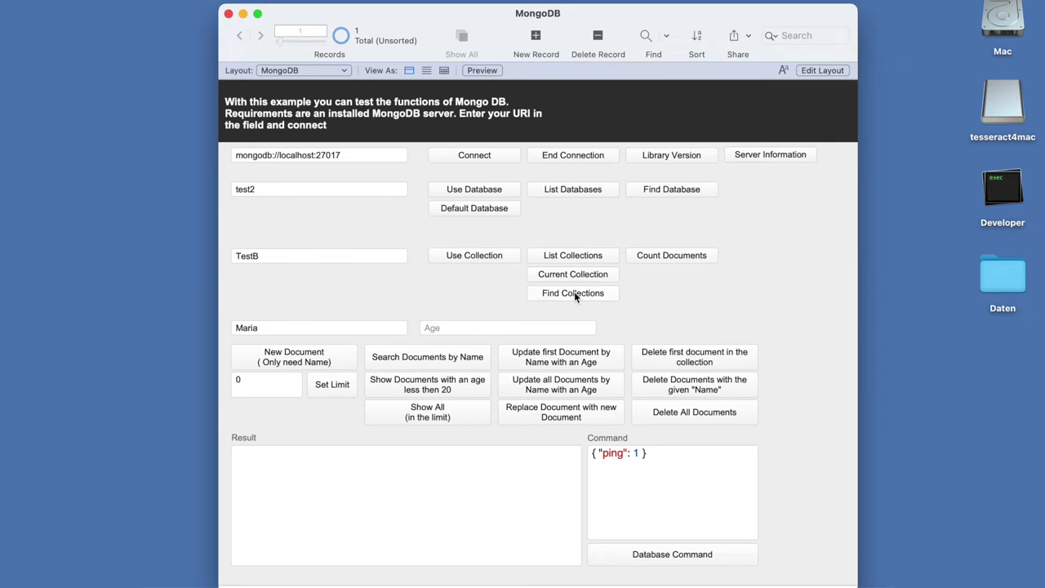
List the current collections, then change the collection name from TestB to TestD.
left_click(575, 255)
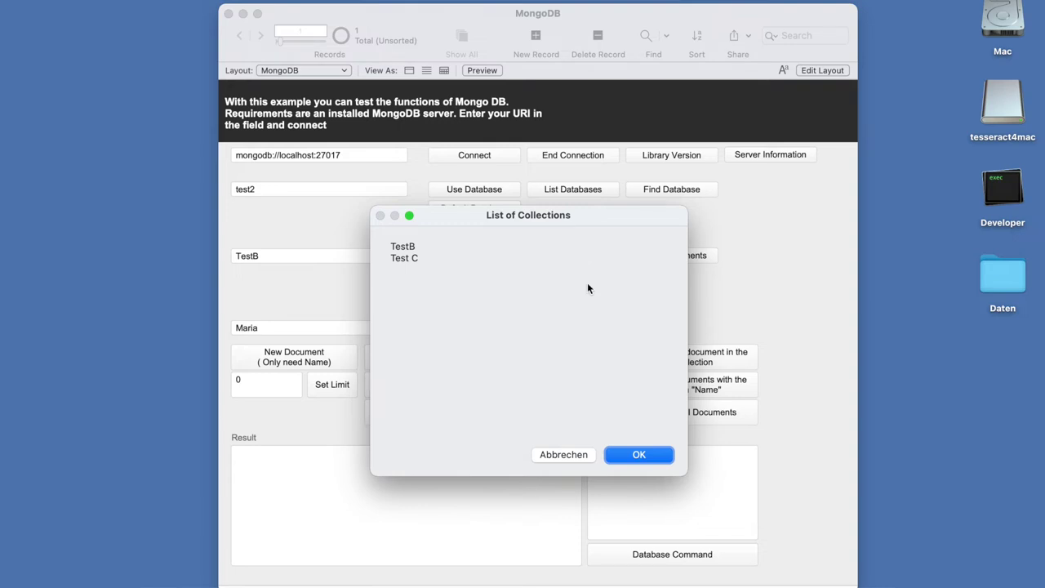
left_click(638, 457)
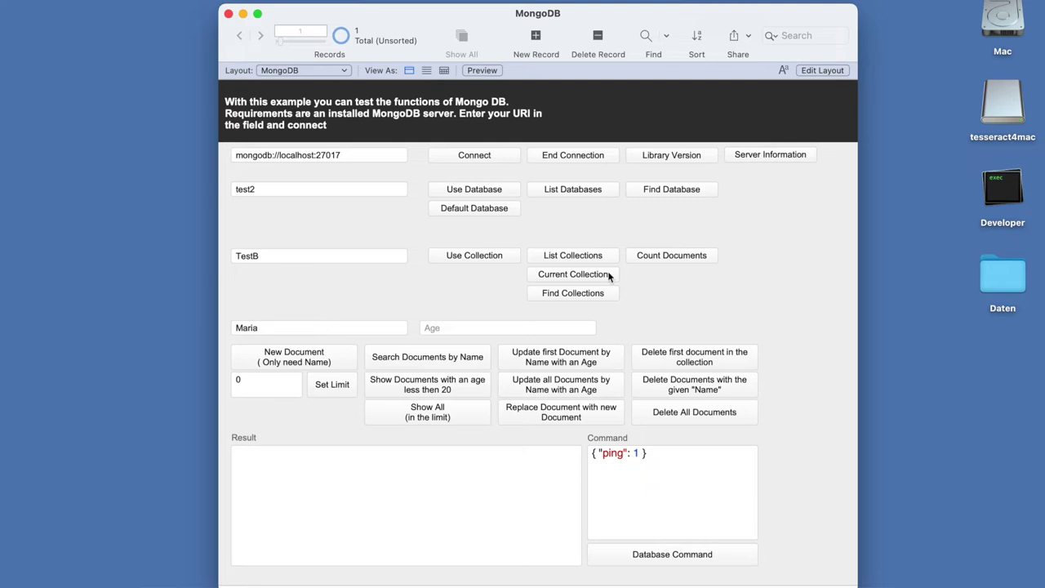
left_click(321, 258)
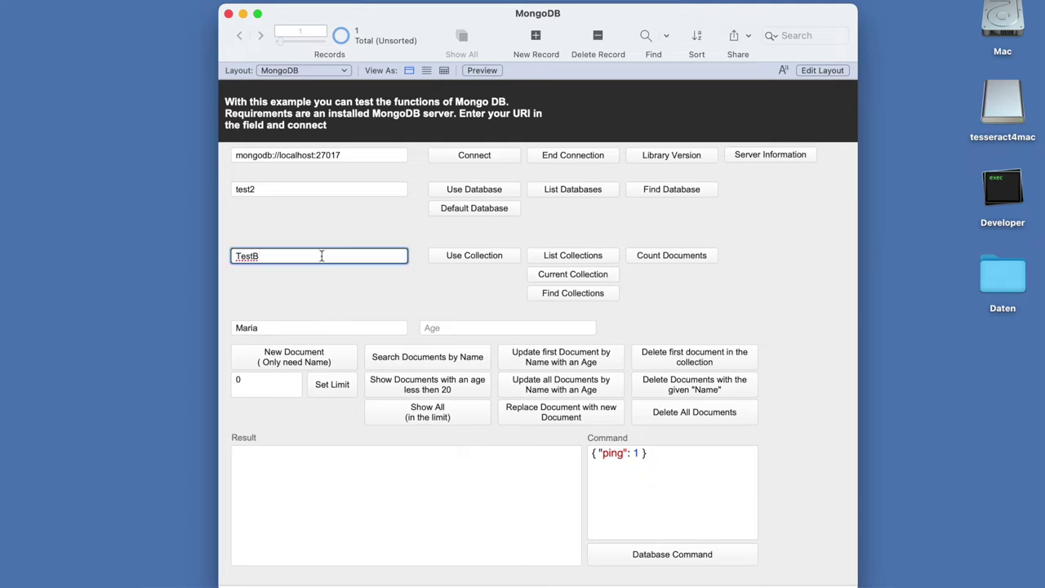
key("BackSpace")
type("D")
List the test2 database's collections again and confirm TestD is the current collection.
left_click(573, 257)
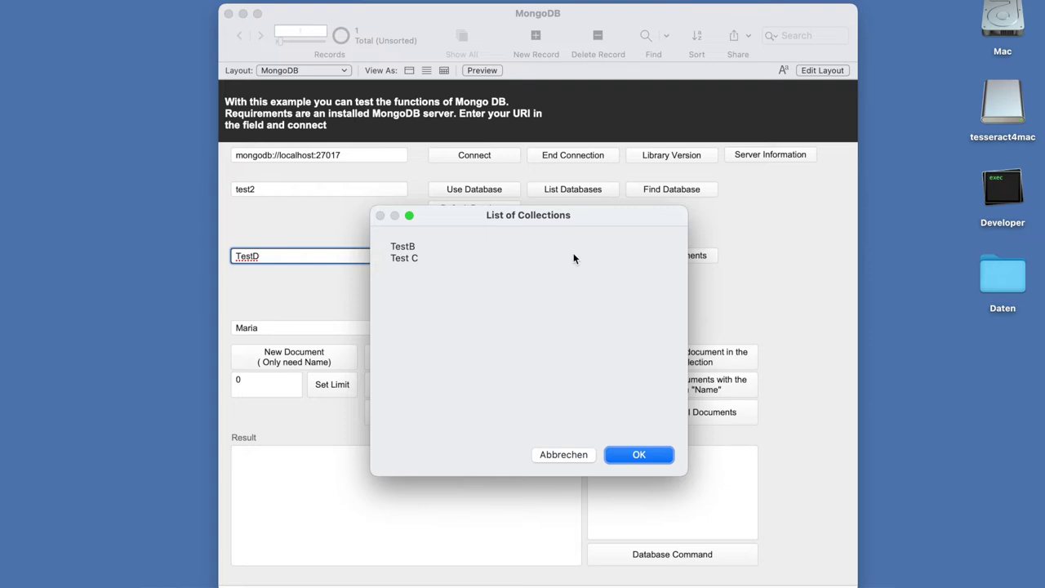
left_click(645, 455)
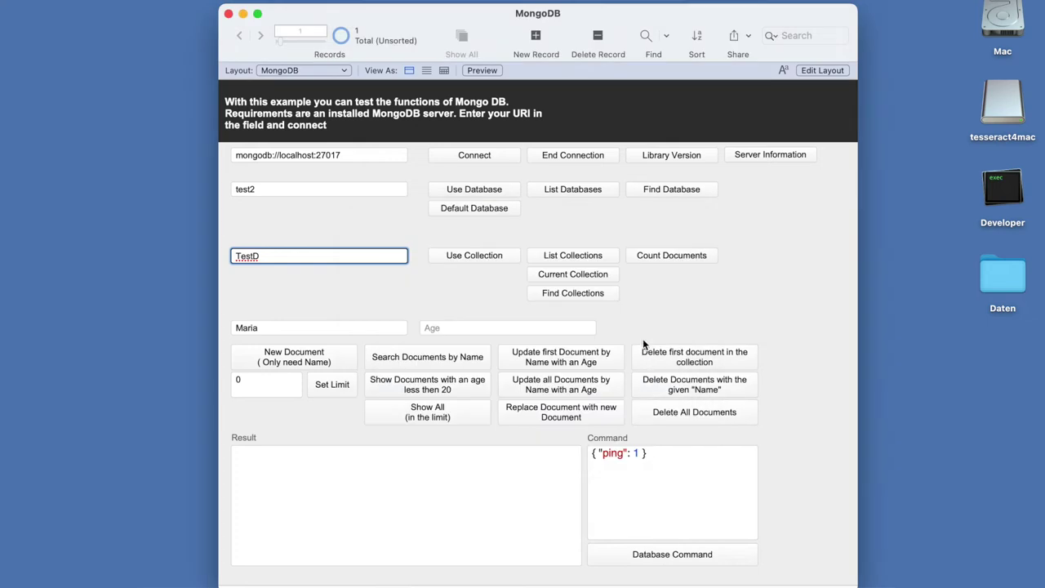
left_click(593, 279)
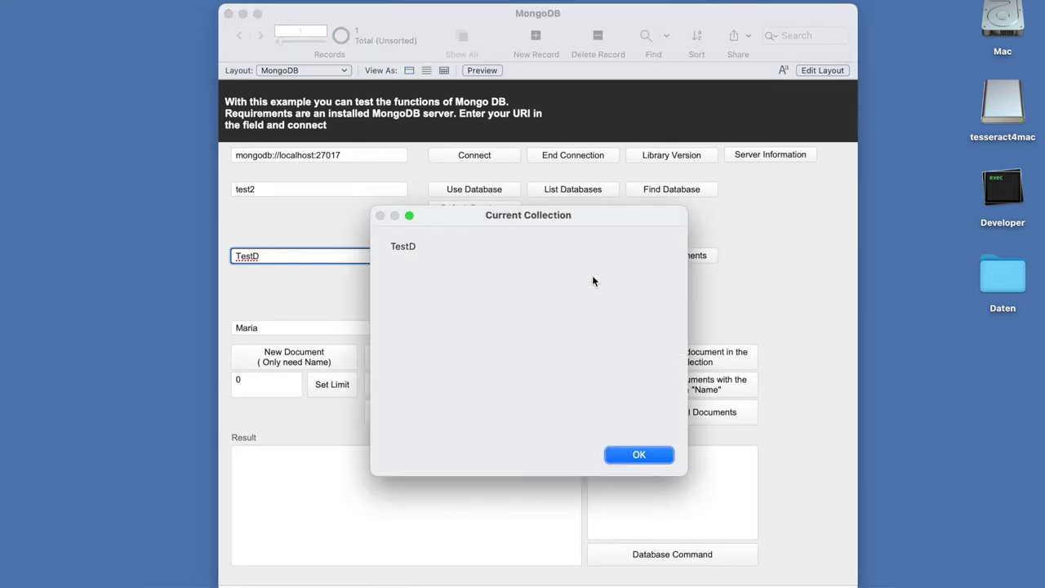
left_click(639, 455)
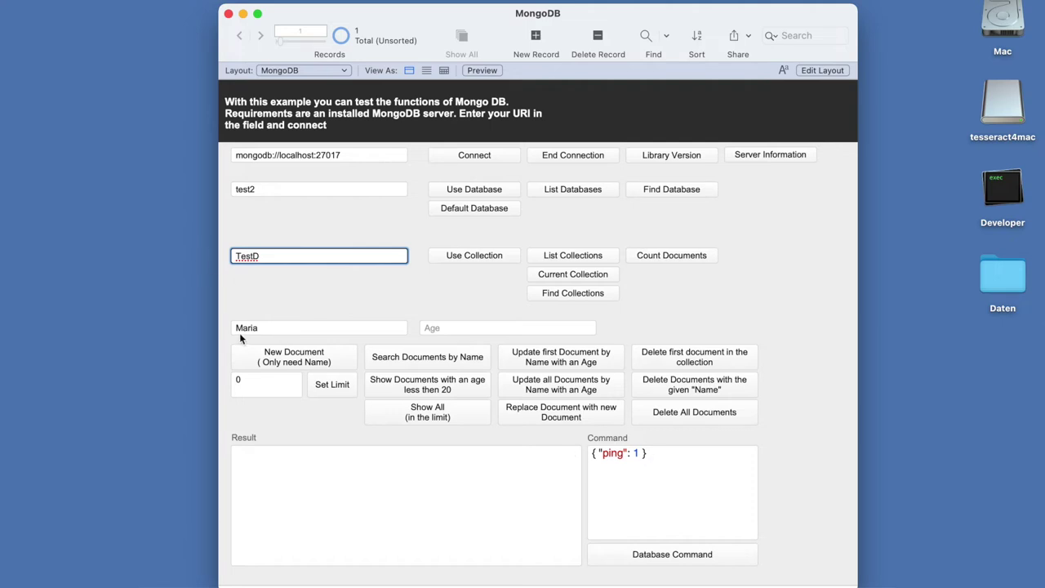
Insert a new document named Maria and highlight its "Name" : "Maria" entry in the result.
left_click(276, 355)
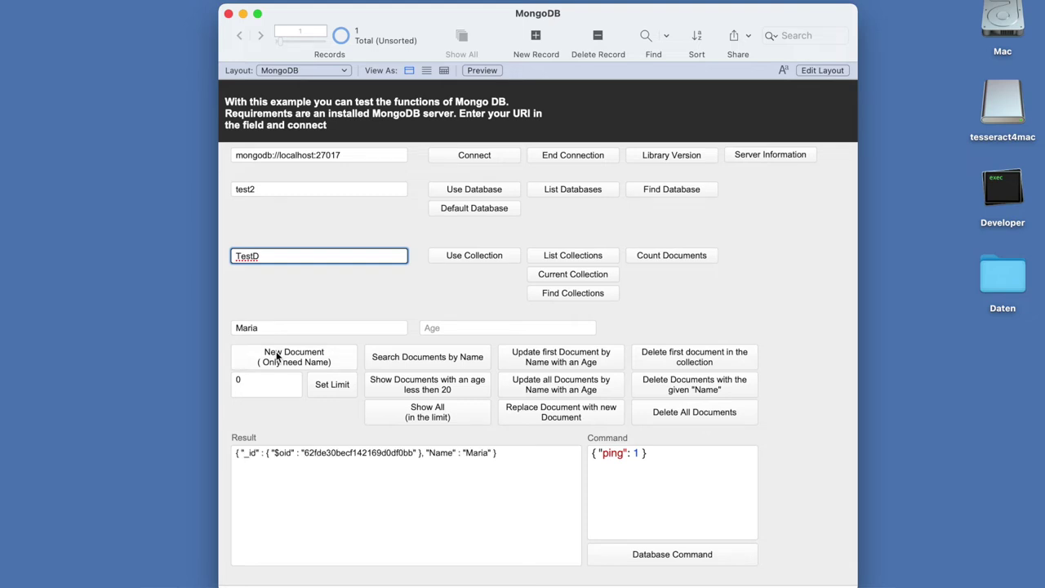
left_click(432, 459)
left_click_drag(426, 454, 494, 458)
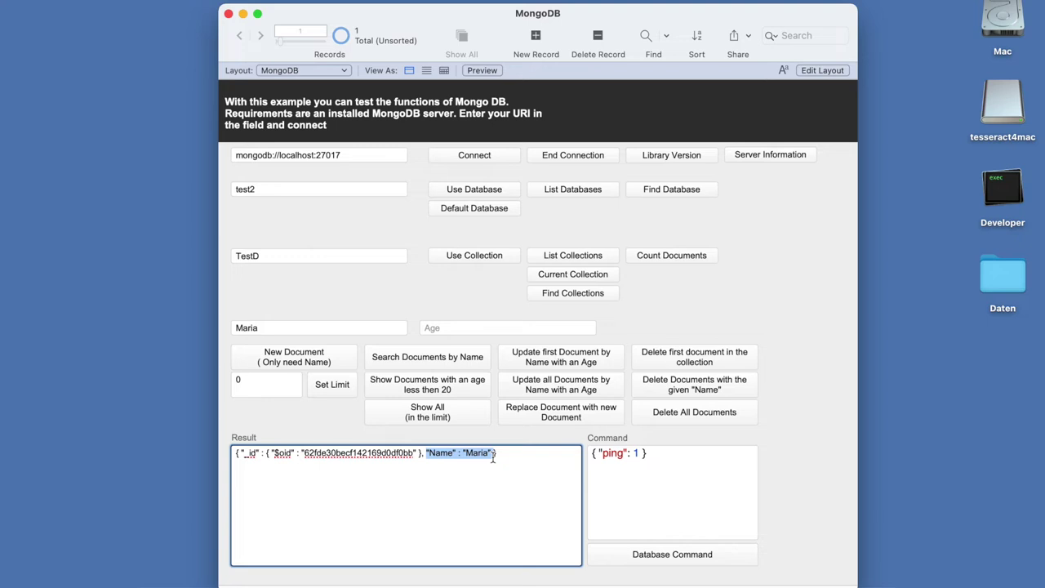
left_click(502, 473)
key("super+shift+s")
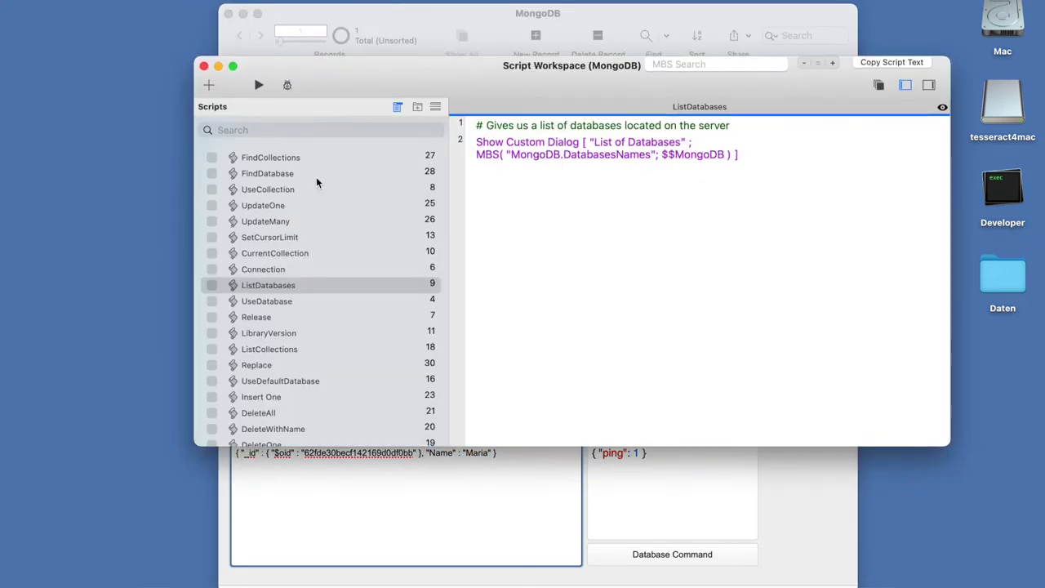
Review the Insert One script, then bring the MongoDB layout back to the front.
left_click(305, 399)
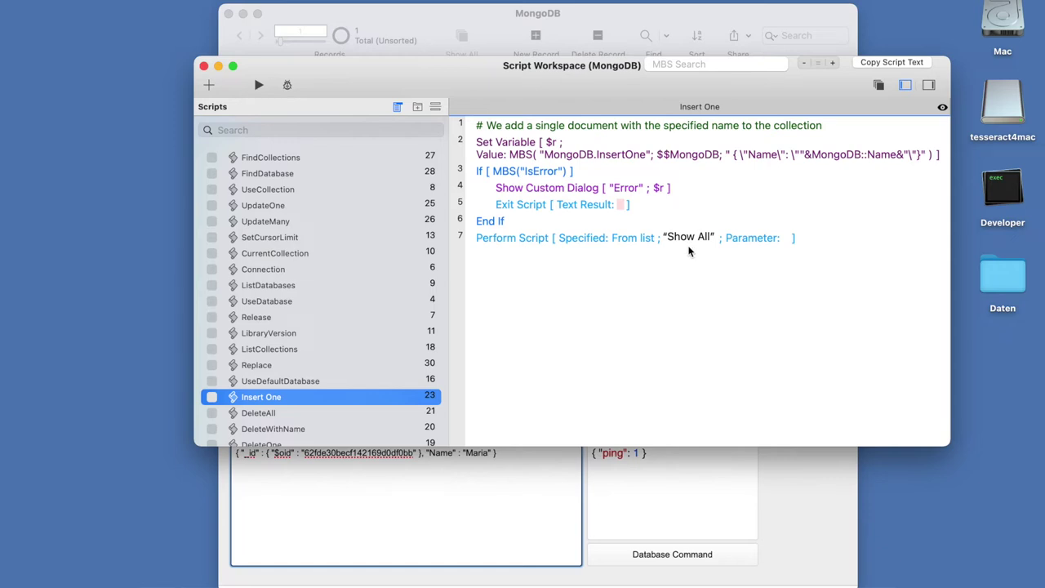
left_click(572, 27)
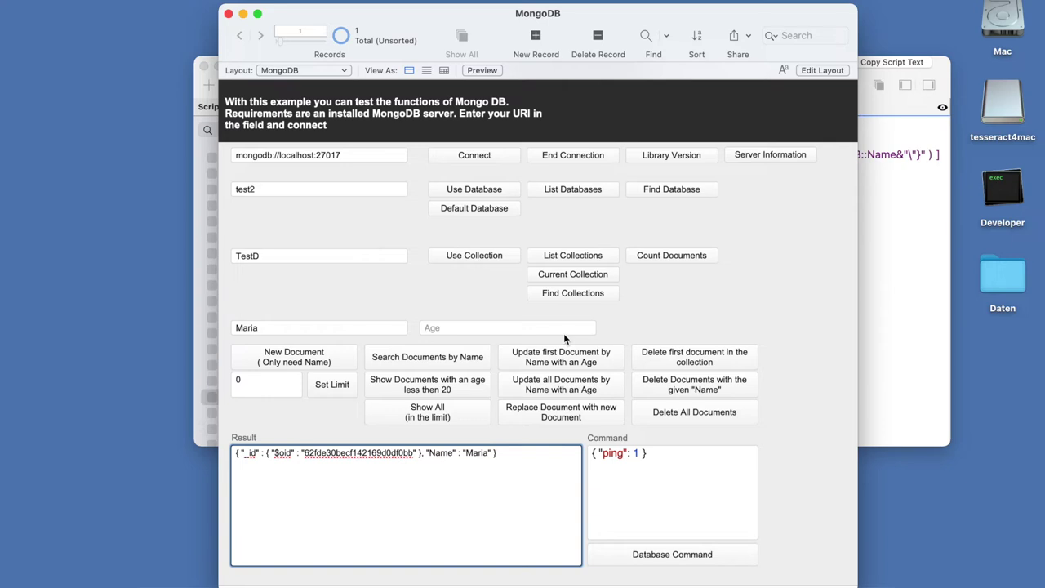
Change the name from Maria to Paul and insert two Paul documents.
left_click(303, 328)
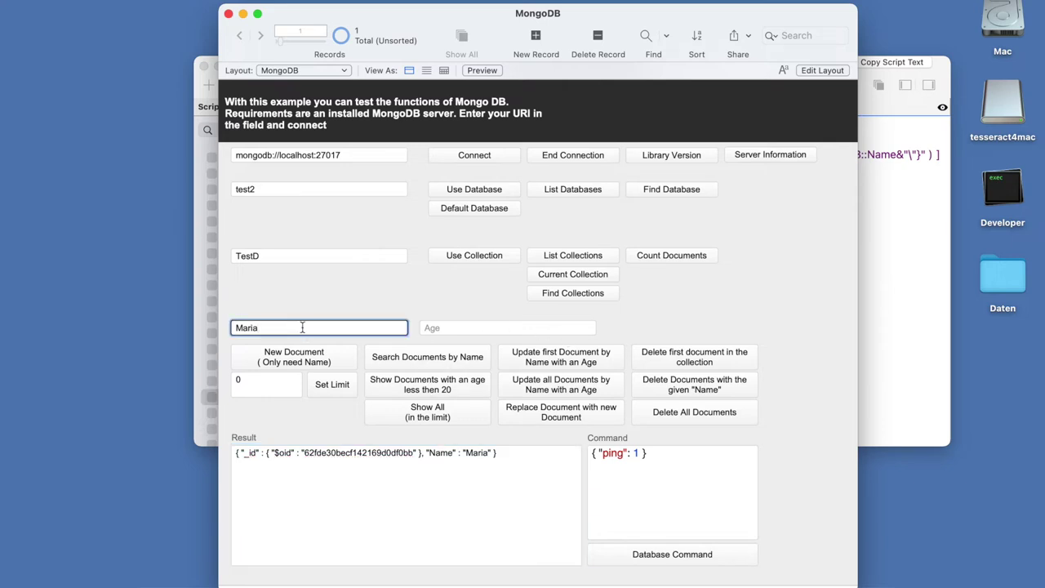
key("BackSpace")
key("BackSpace")
key("BackSpace")
key("BackSpace")
key("BackSpace")
type("PA")
type("ul")
key("BackSpace")
key("BackSpace")
key("BackSpace")
type("a")
type("ul")
left_click(290, 357)
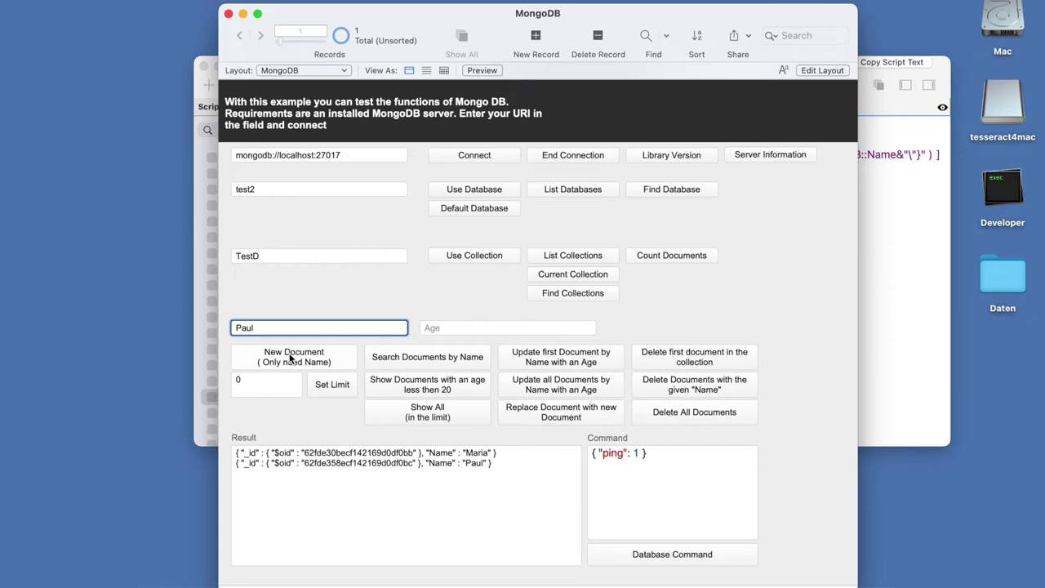
left_click(289, 357)
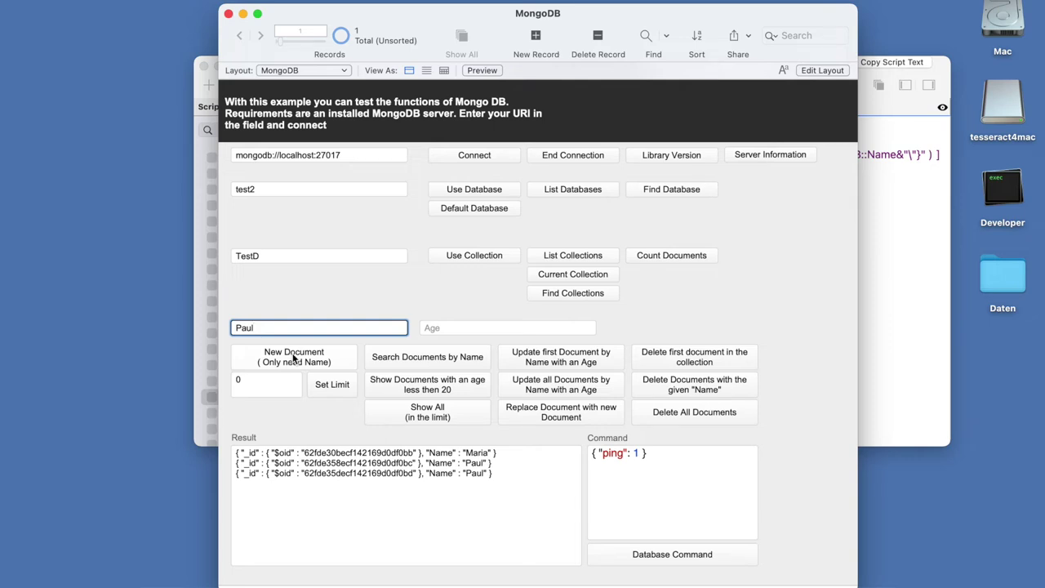
Search documents by name for Paul, then Maria, and show all three documents.
left_click(396, 360)
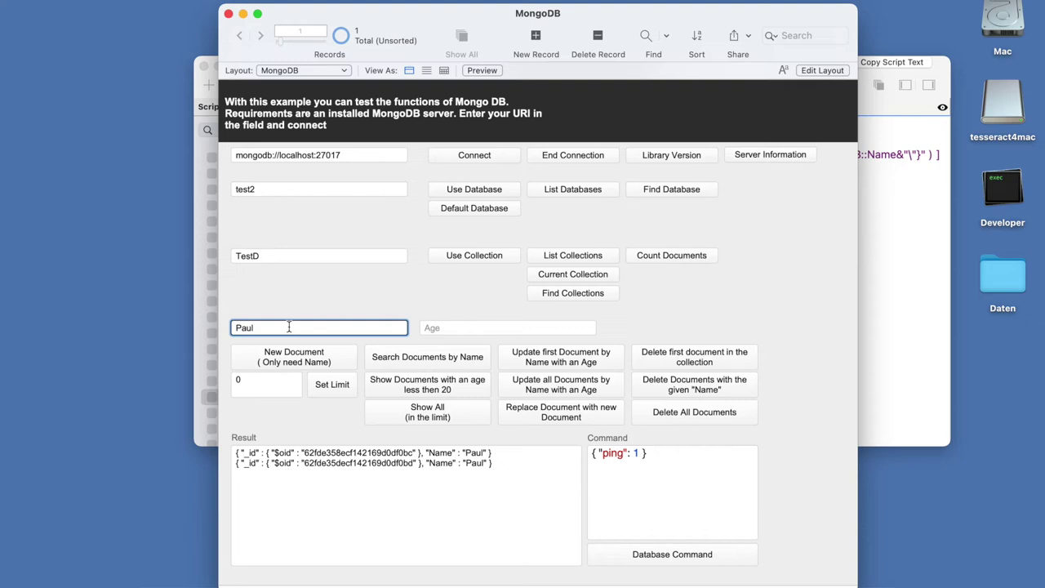
key("super+a")
type("Maria")
left_click(402, 366)
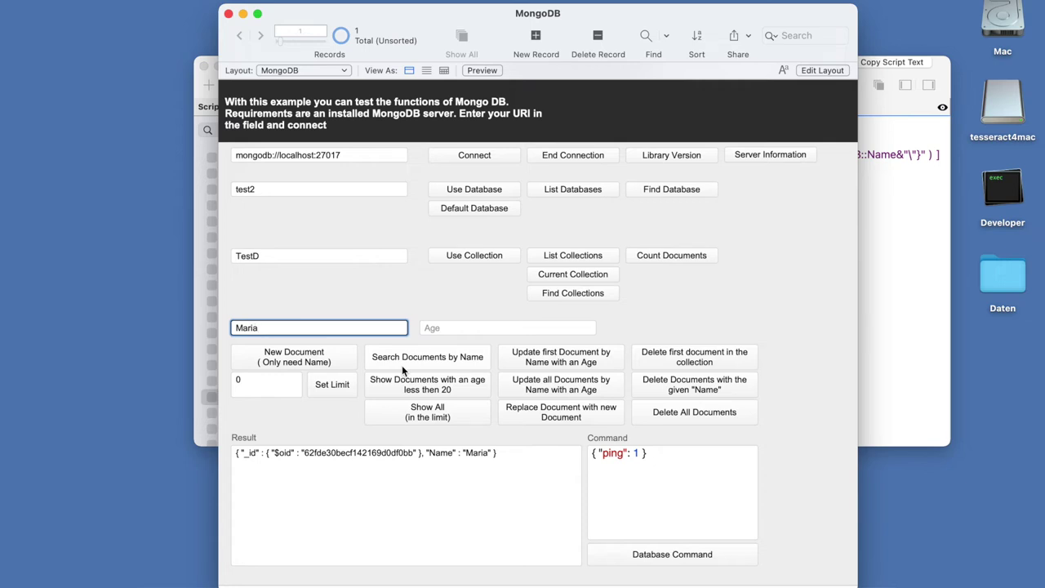
left_click(420, 411)
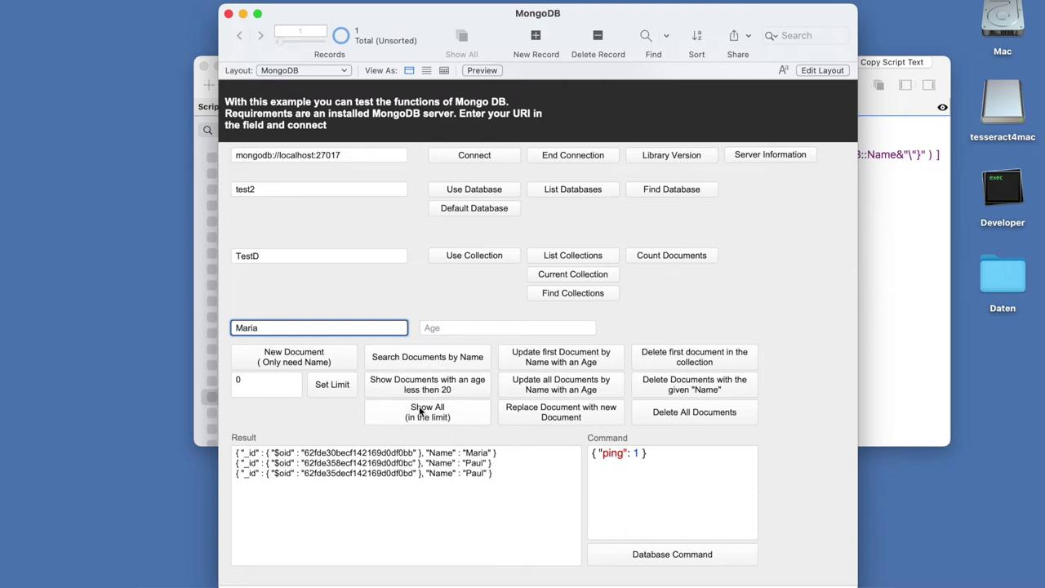
left_click(882, 236)
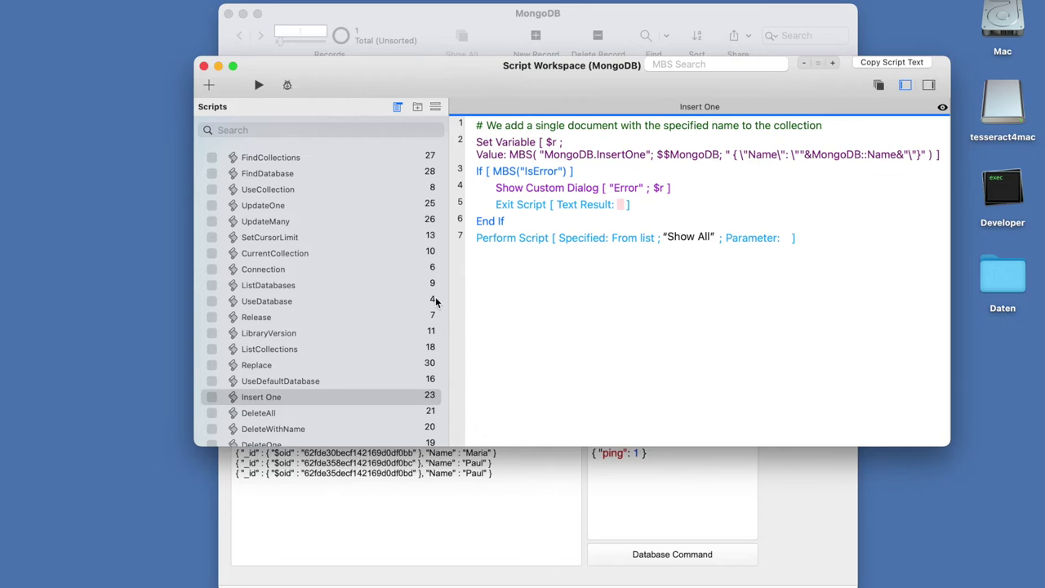
Inspect the Search by Name find calculation's JSON query unchanged, then view the SetCursorLimit script.
scroll(268, 399, "down", 3)
left_click(272, 367)
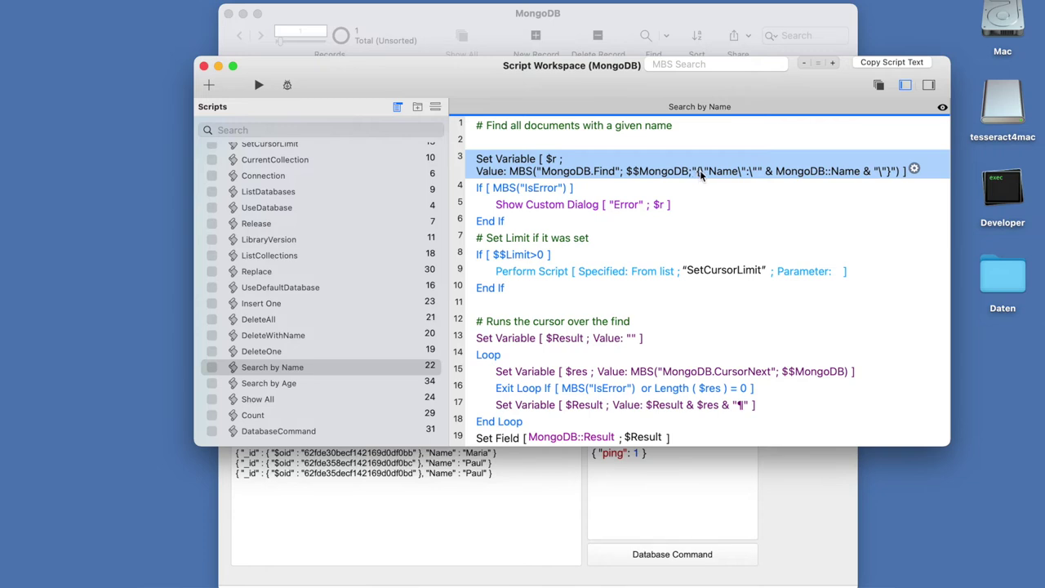
left_click(914, 170)
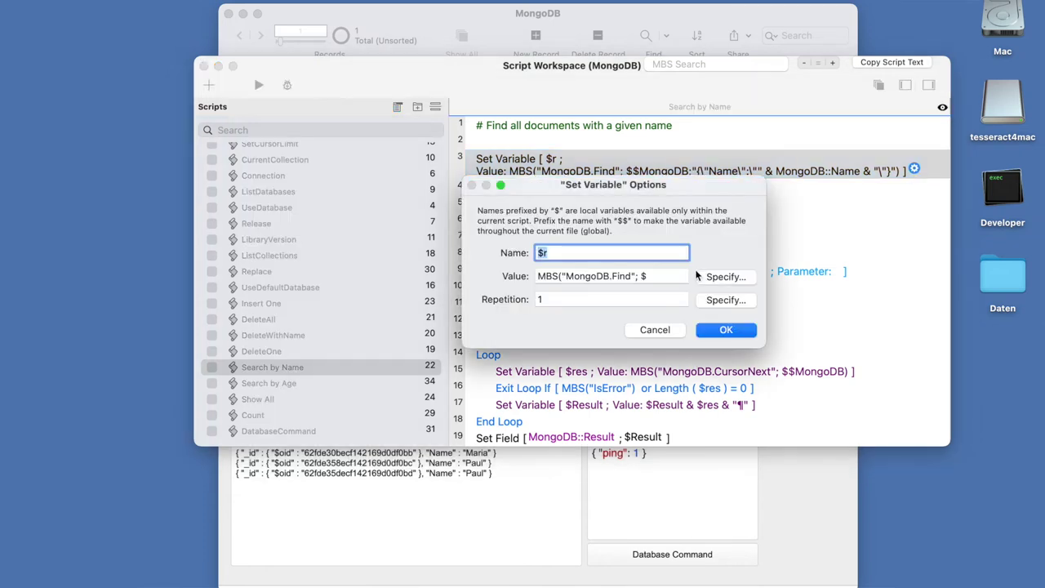
left_click(709, 279)
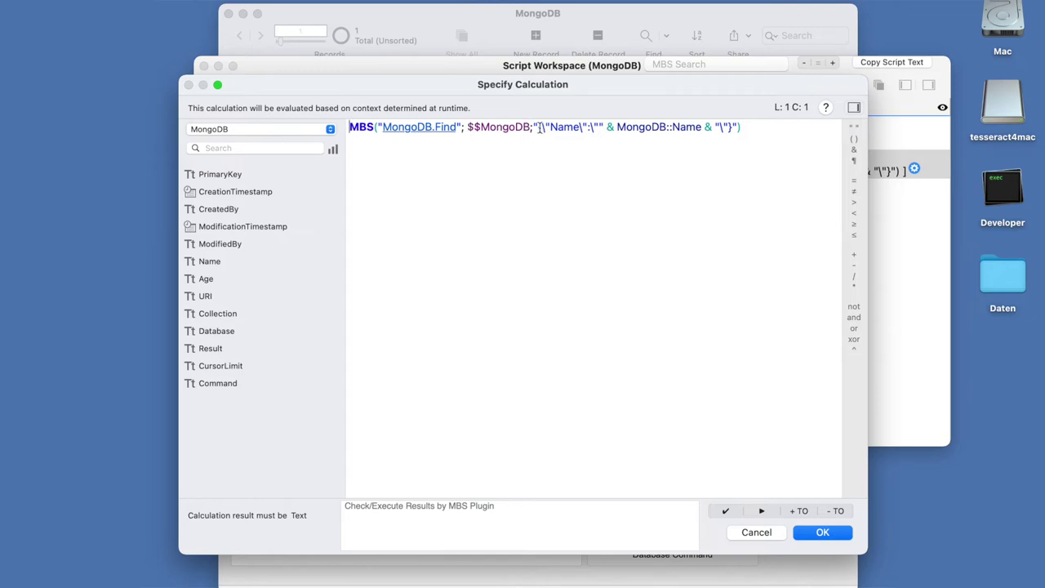
left_click_drag(539, 128, 733, 128)
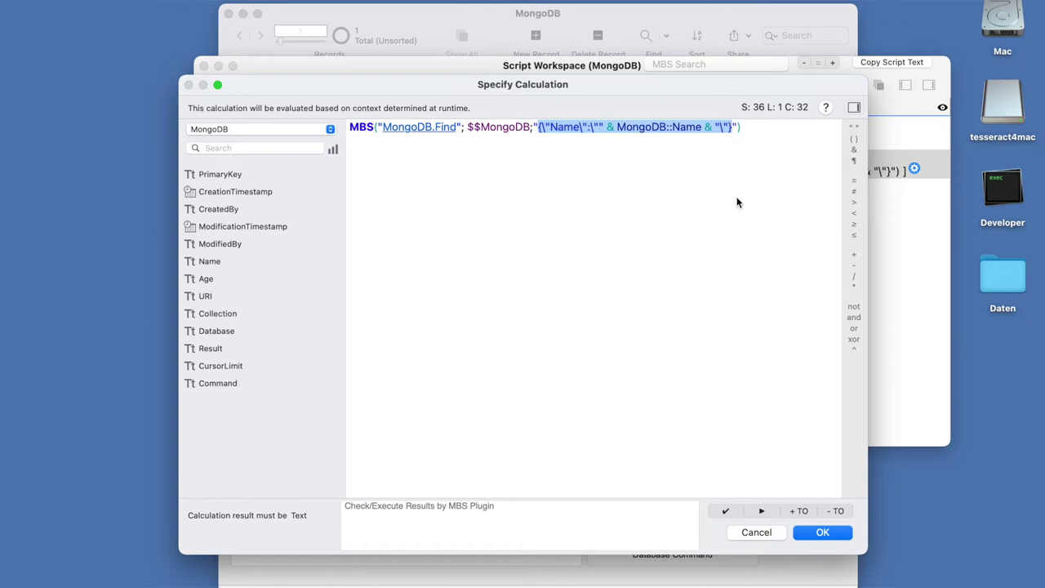
left_click(756, 534)
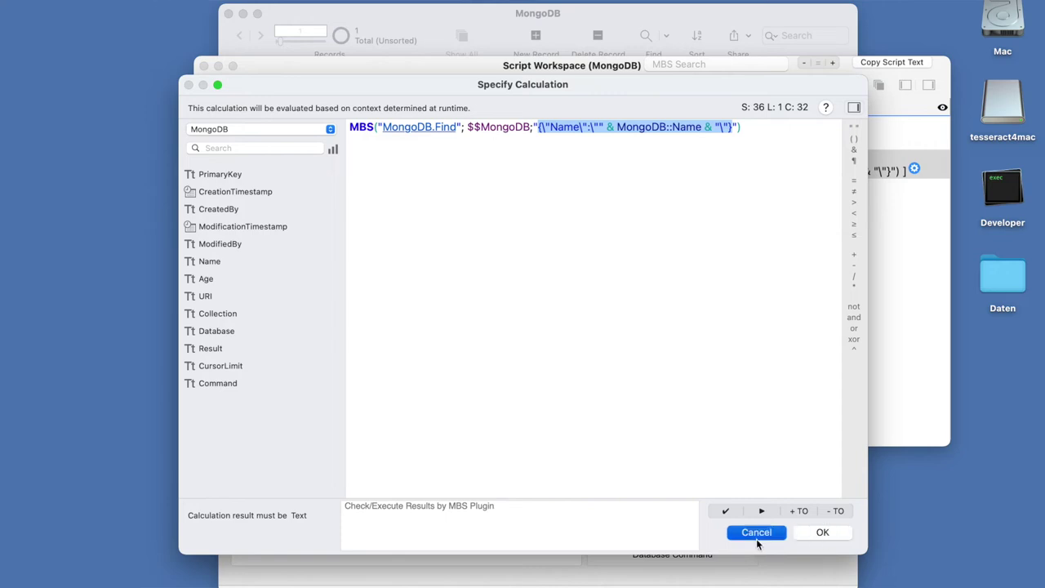
left_click(670, 329)
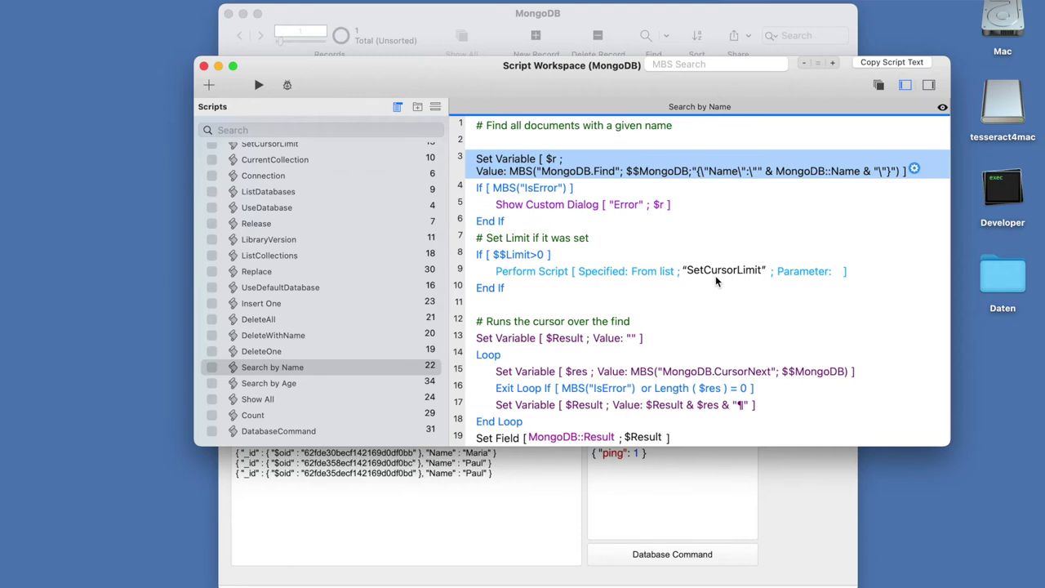
left_click(331, 149)
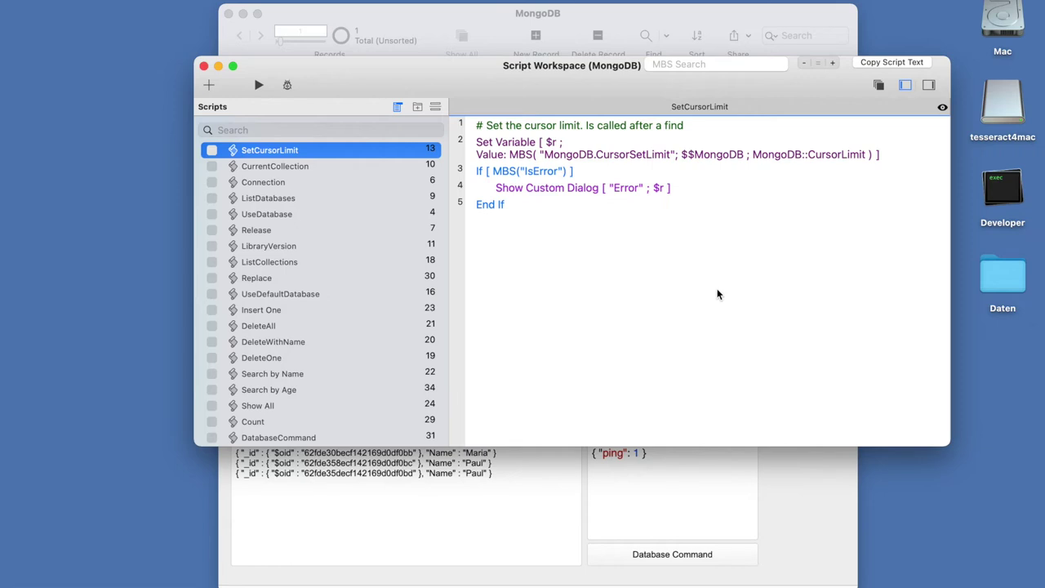
left_click_drag(555, 78, 487, 514)
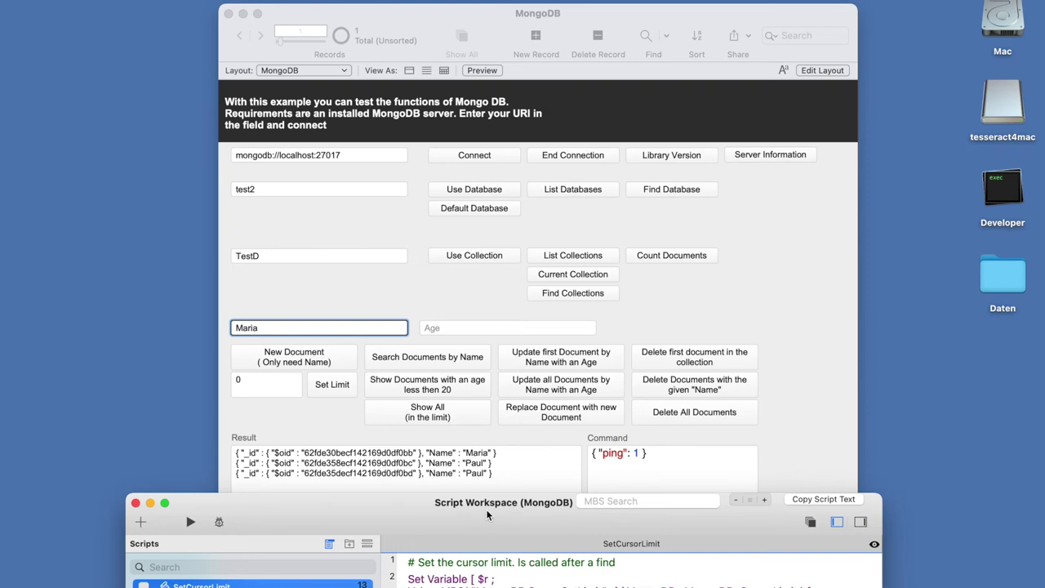
Walk through the Search by Name loop: fetch next result, exit condition, and result-appending steps.
left_click_drag(486, 508, 529, 87)
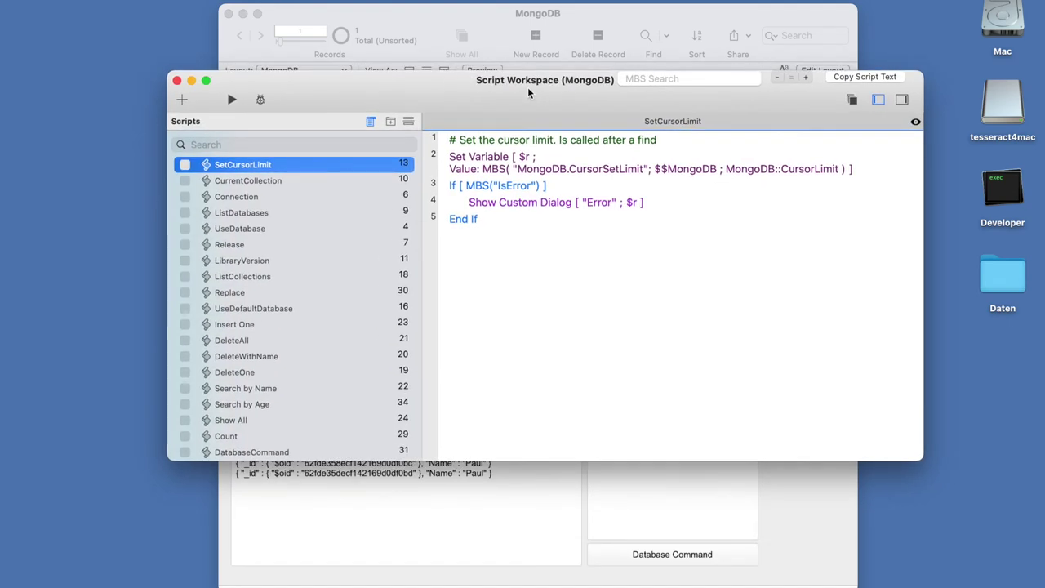
left_click(255, 389)
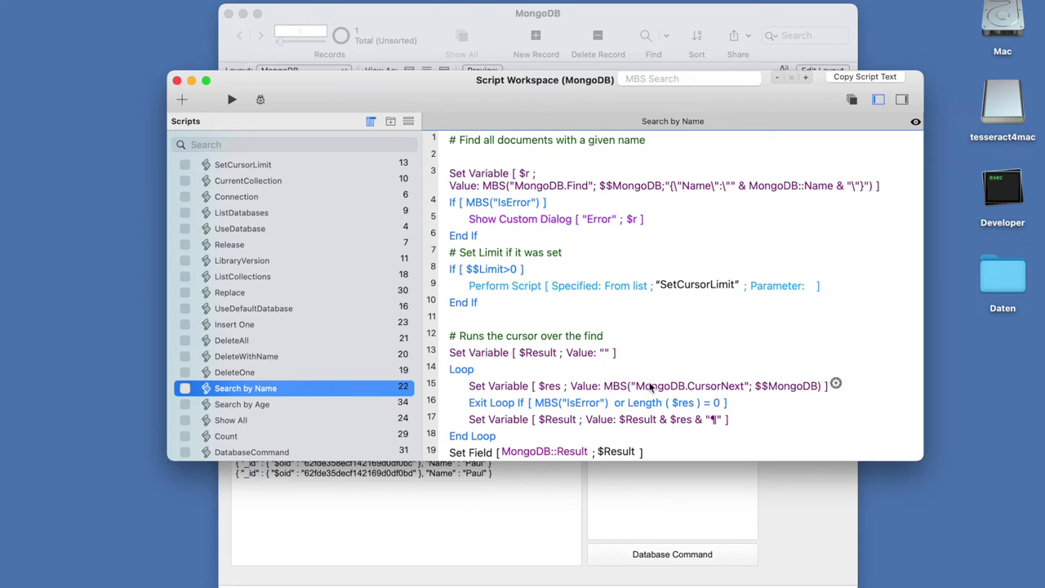
left_click(658, 389)
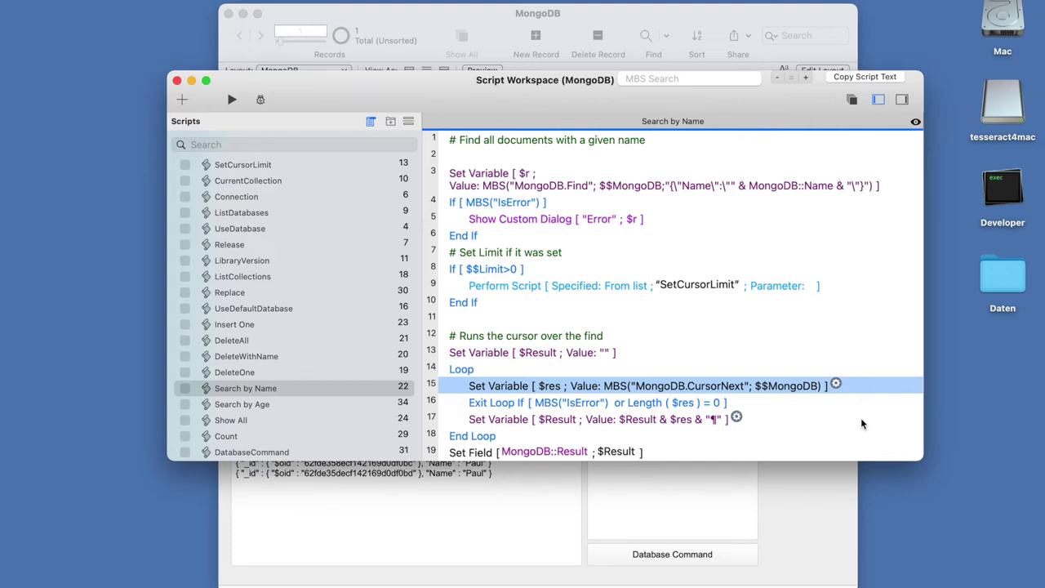
mouse_move(596, 419)
left_click(834, 409)
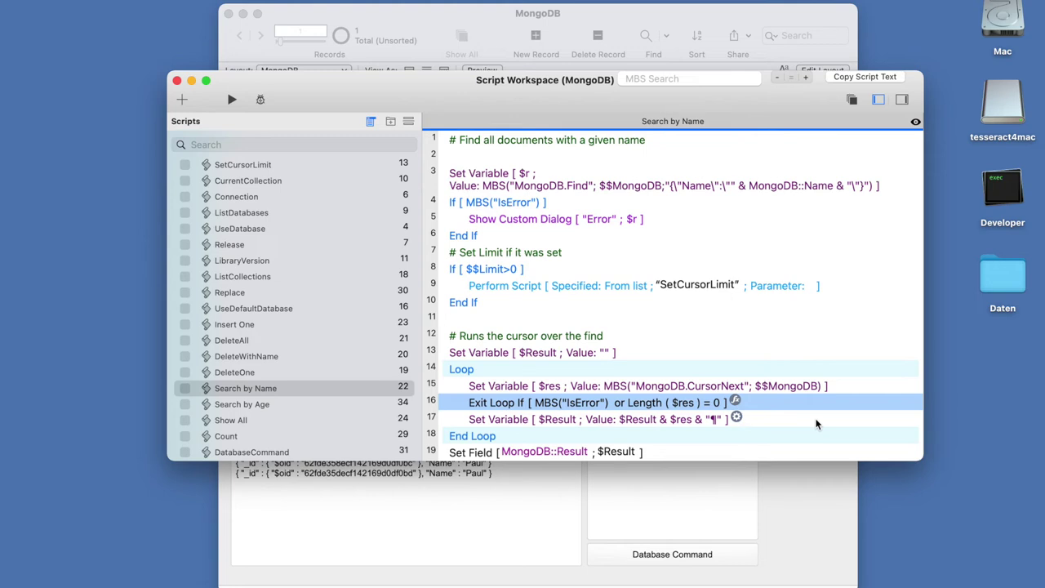
left_click(816, 419)
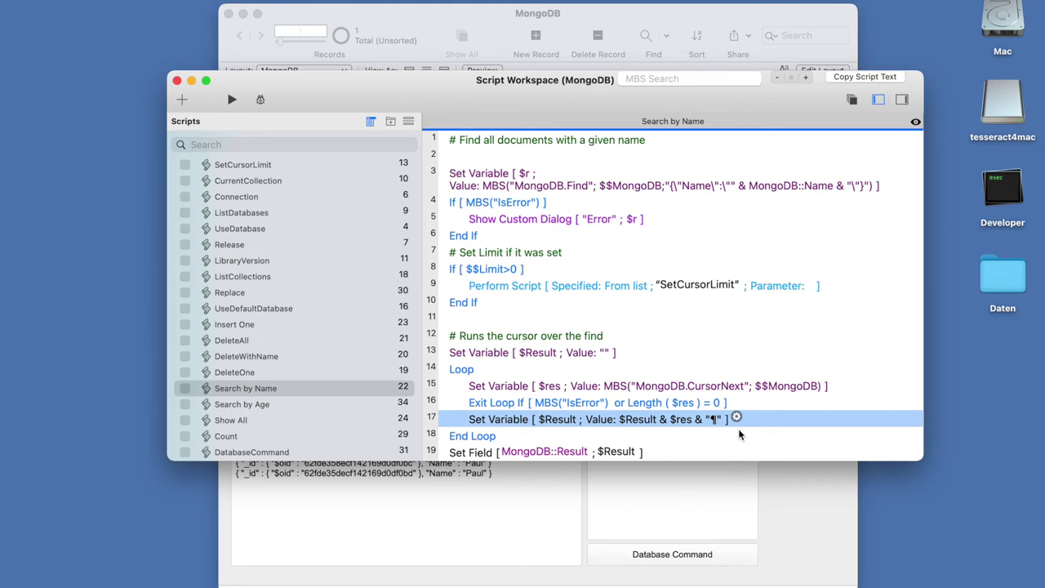
left_click(778, 549)
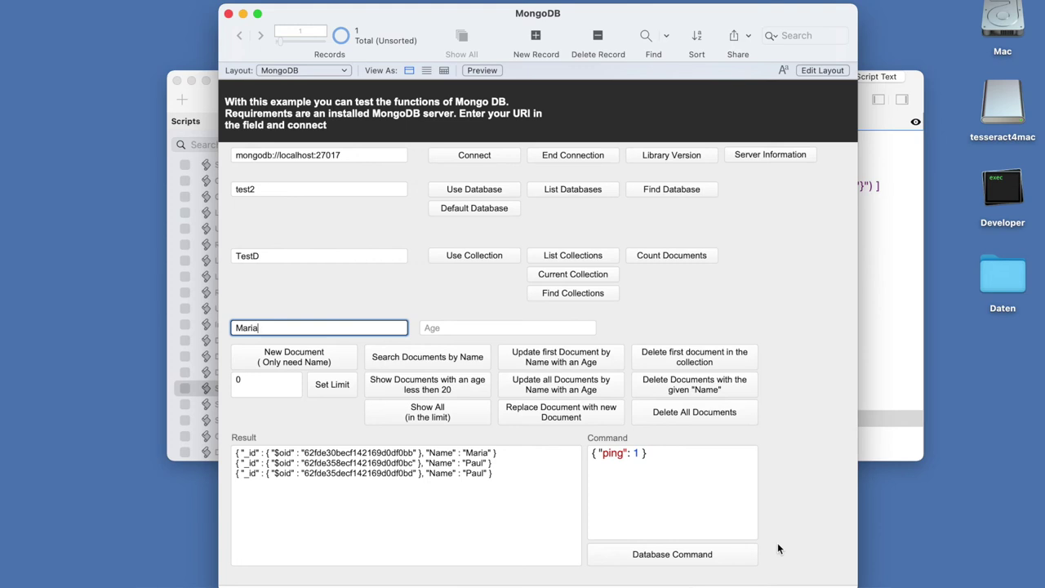
Enter age 24 and update the first Maria document with that age.
left_click(478, 328)
type("24")
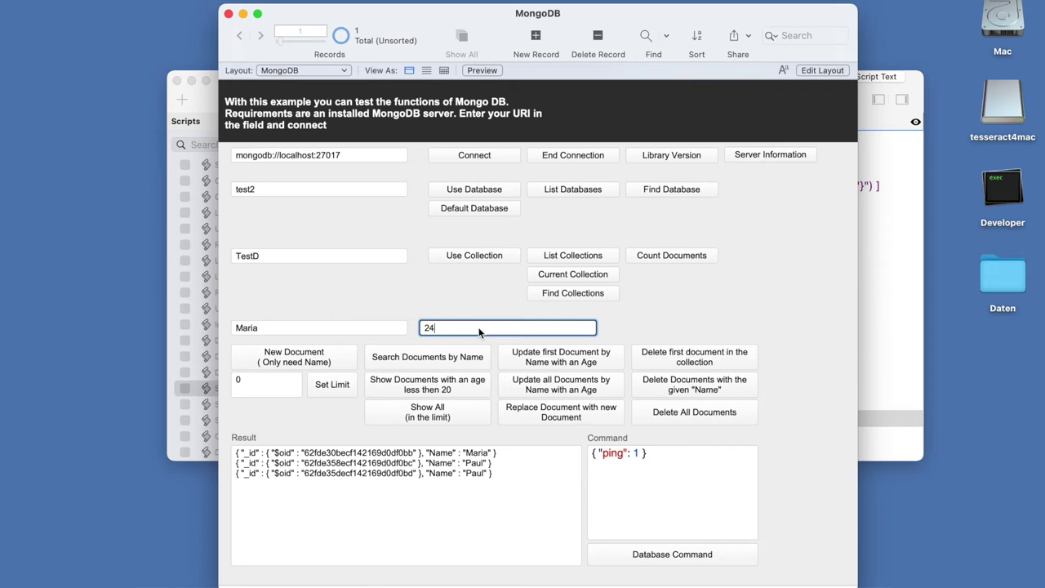
left_click(516, 360)
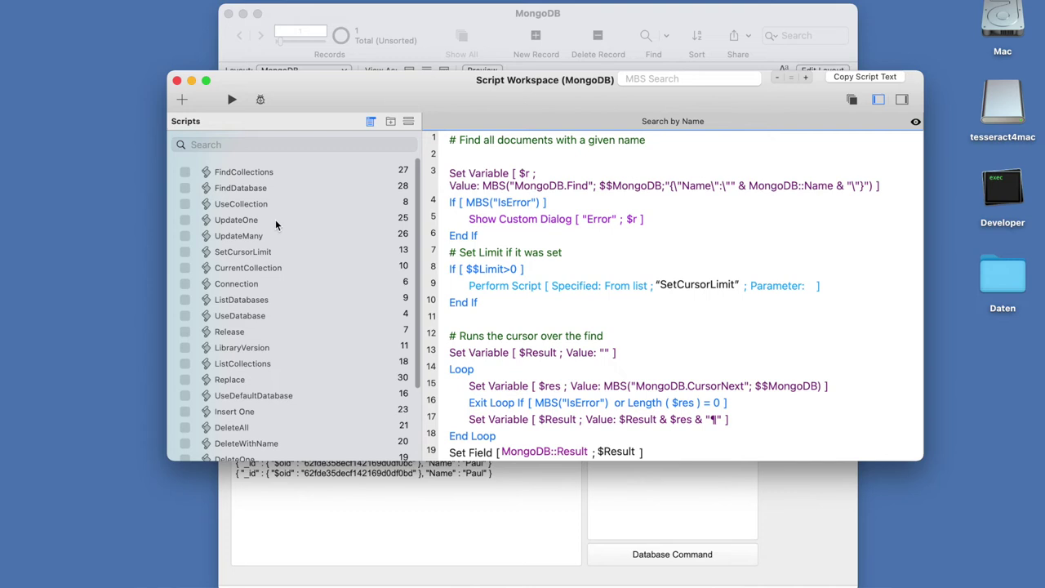
Inspect the UpdateOne formula's Name filter and $set Age parts, closing without changes.
left_click(275, 223)
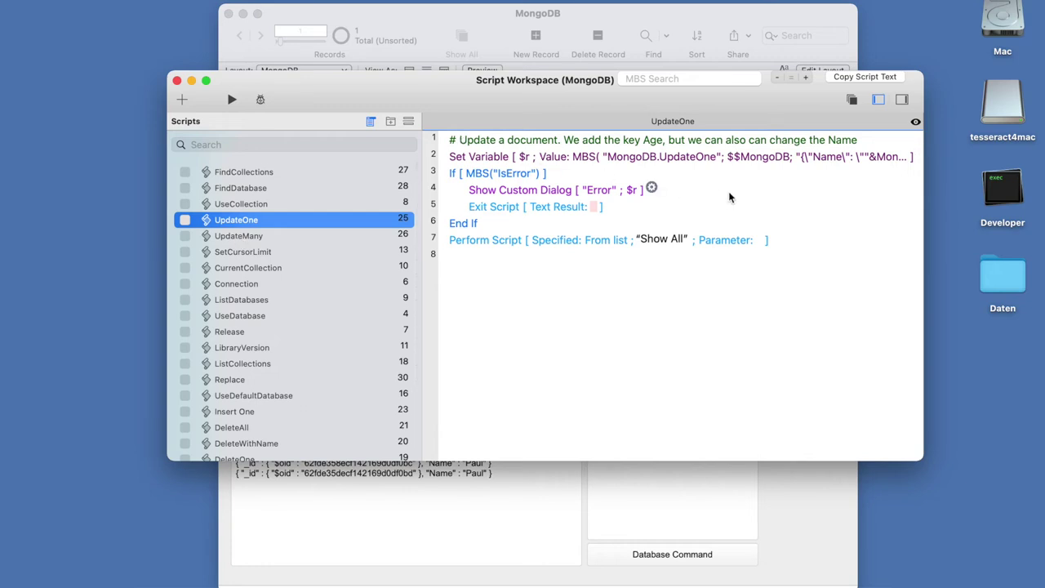
left_click(696, 160)
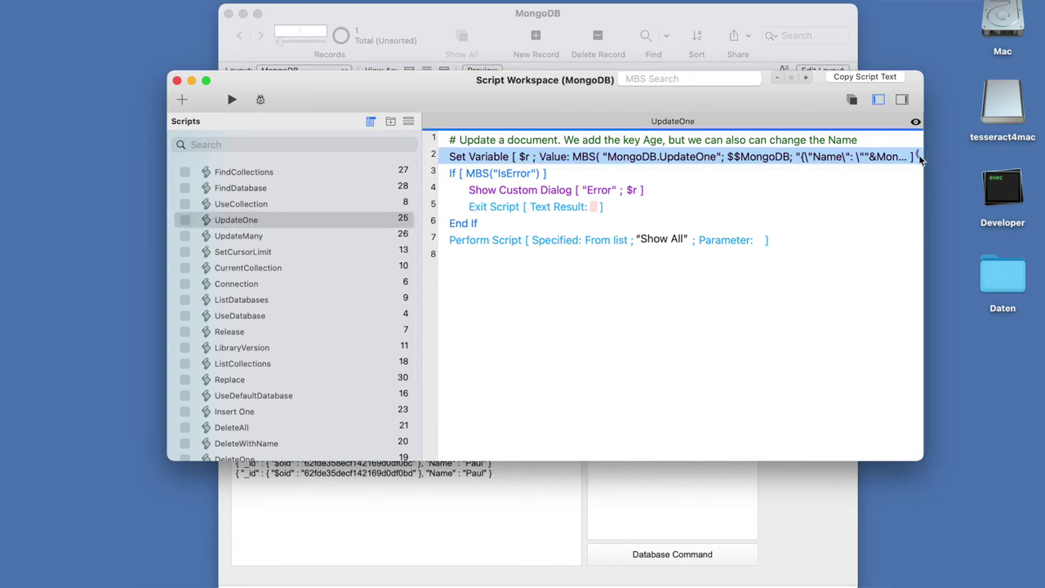
left_click(917, 155)
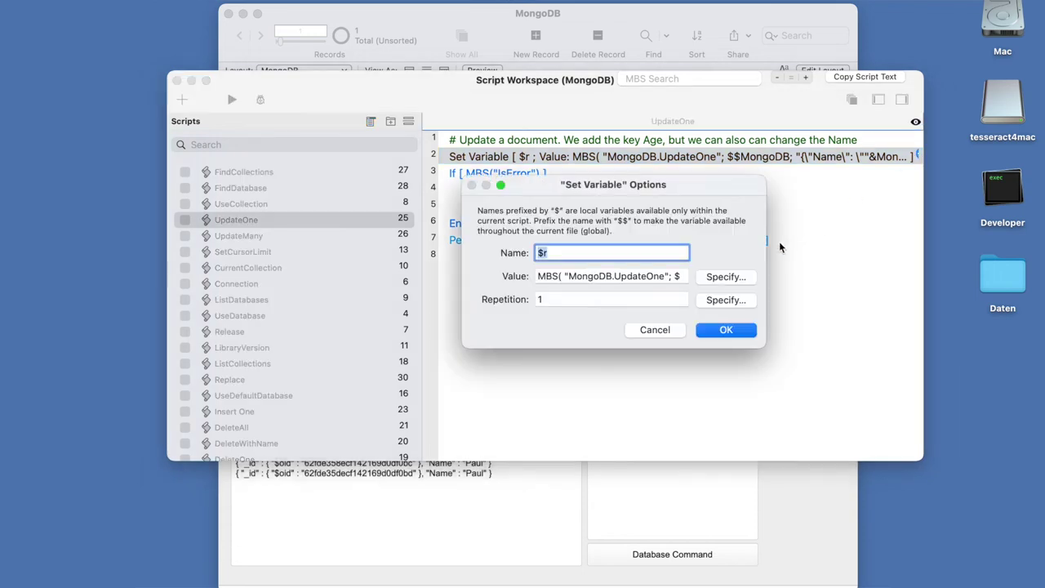
left_click(743, 281)
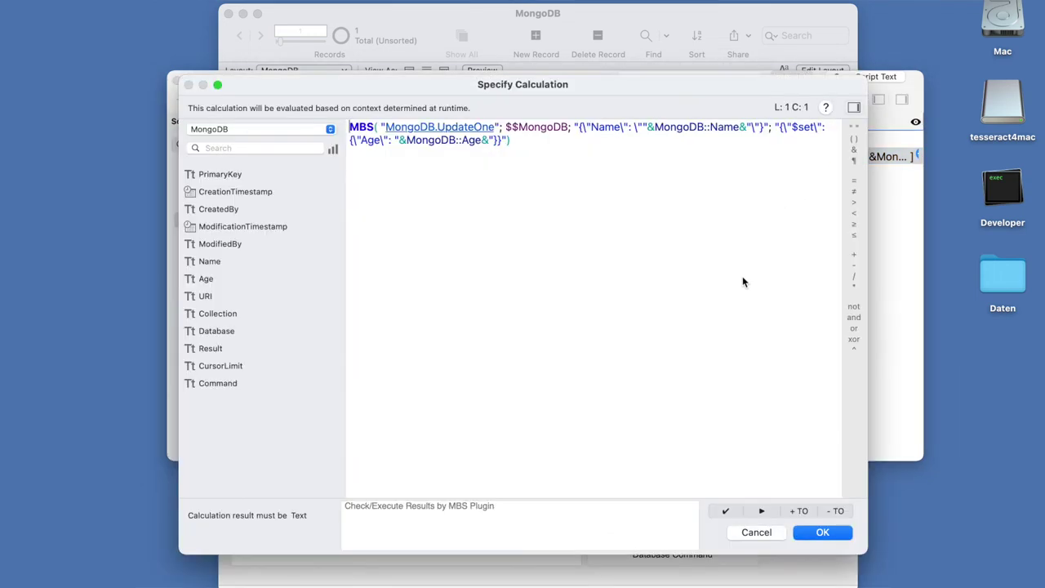
left_click(576, 128)
left_click_drag(582, 131, 762, 129)
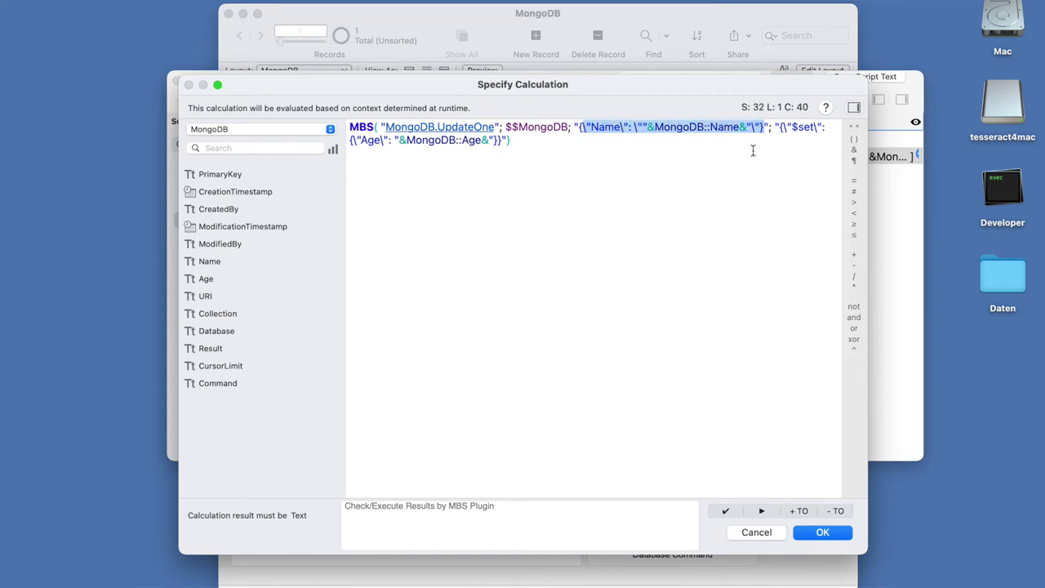
left_click(751, 151)
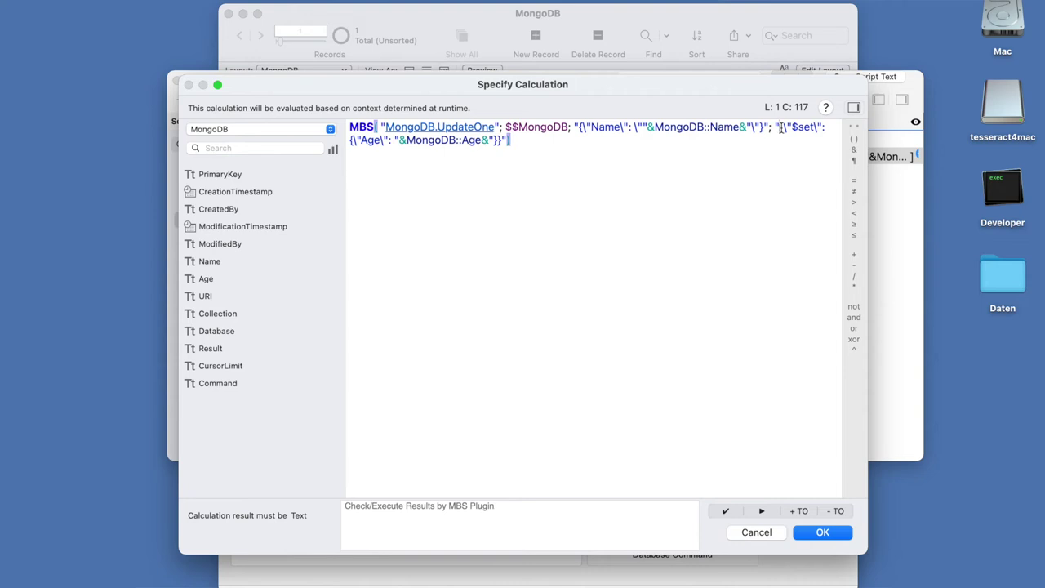
left_click_drag(780, 127, 740, 158)
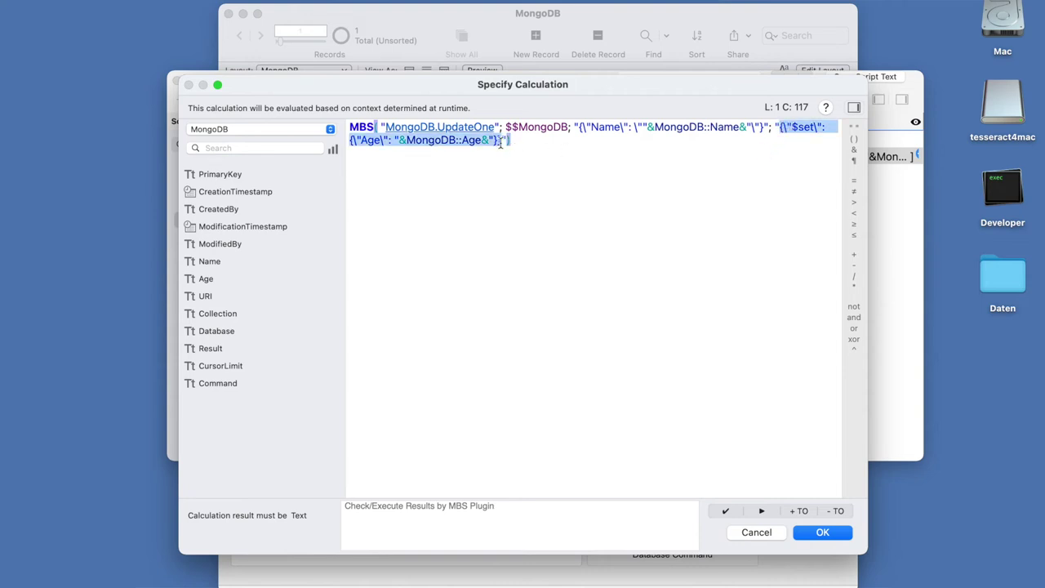
left_click_drag(501, 143, 500, 140)
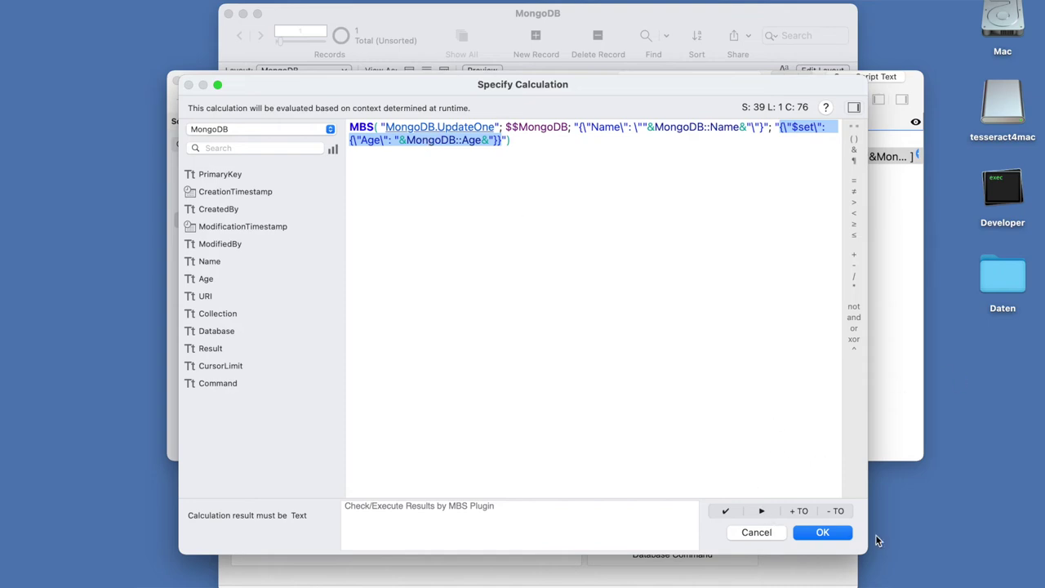
left_click(820, 532)
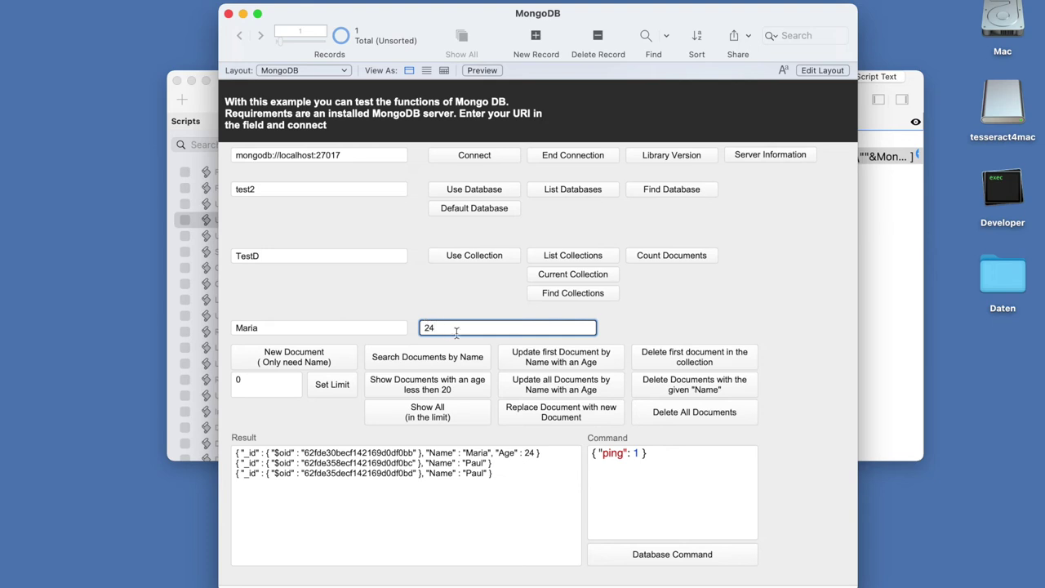
Enter Age 19 and Name Paul, update all Paul documents, then view the UpdateMany script.
key("BackSpace")
left_click(263, 327)
key("BackSpace")
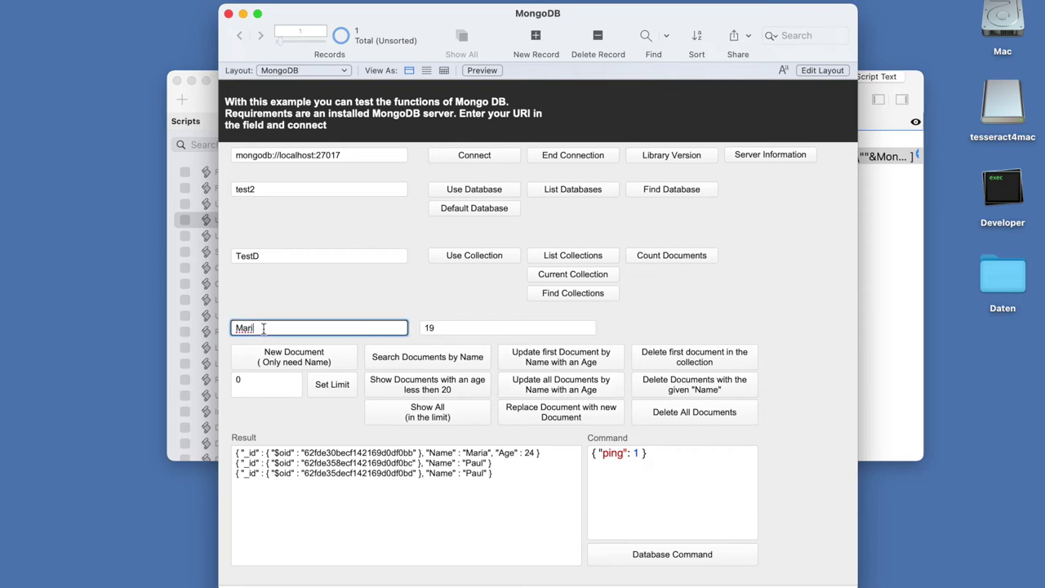
key("BackSpace")
key("BackSpace")
key("BackSpace")
type("Paul")
left_click(551, 384)
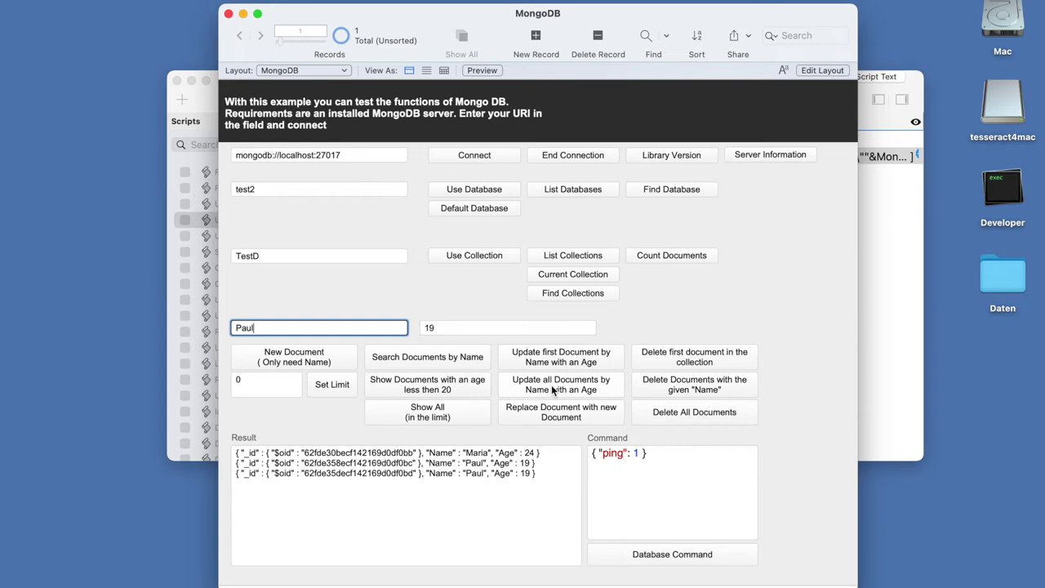
key("super+shift+s")
left_click(239, 235)
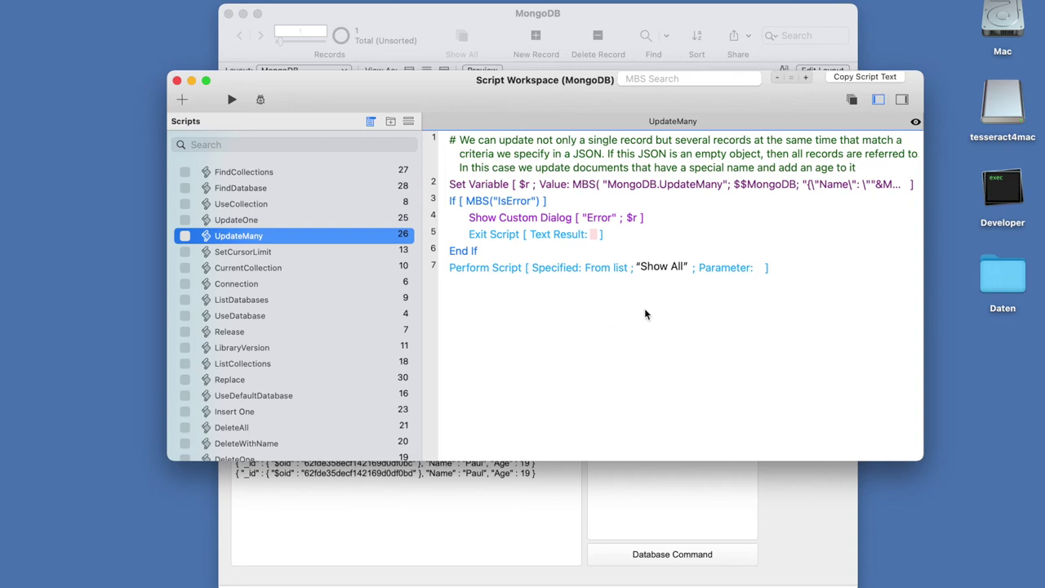
Inspect the UpdateMany Set Variable calculation's filter JSON without changing it.
double_click(625, 181)
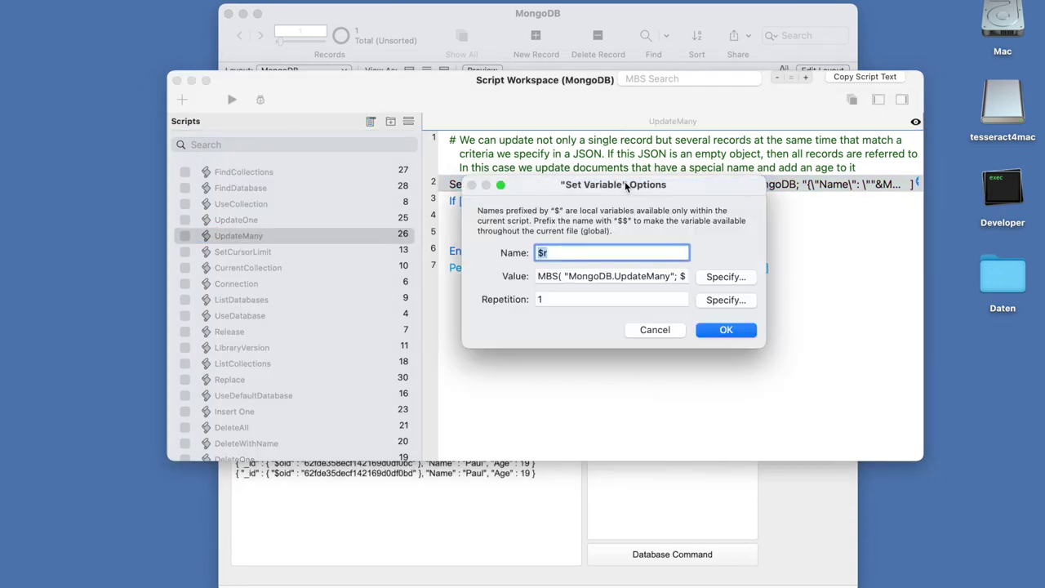
left_click(710, 274)
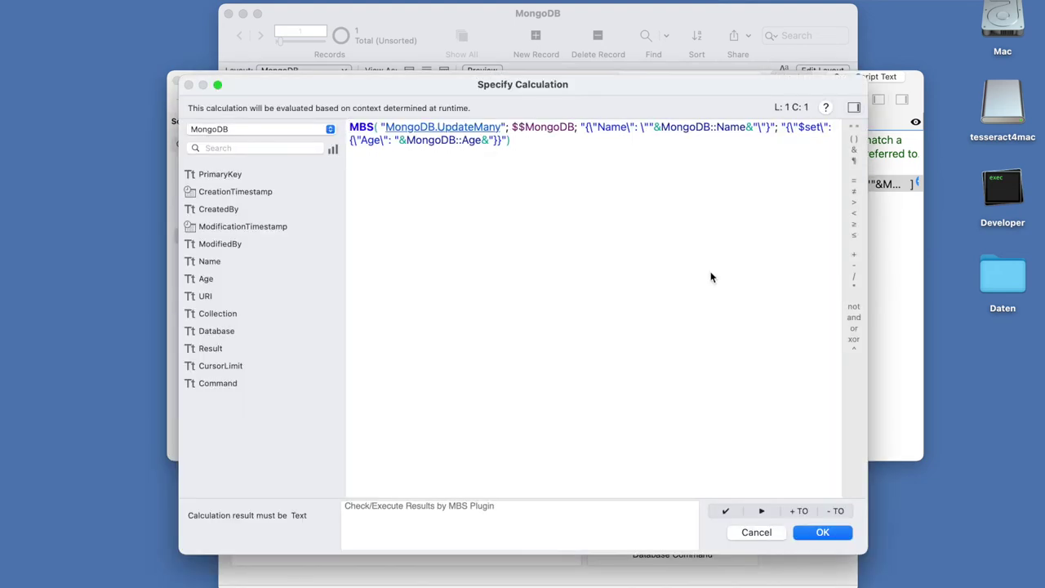
left_click(584, 129)
left_click(756, 531)
left_click(653, 329)
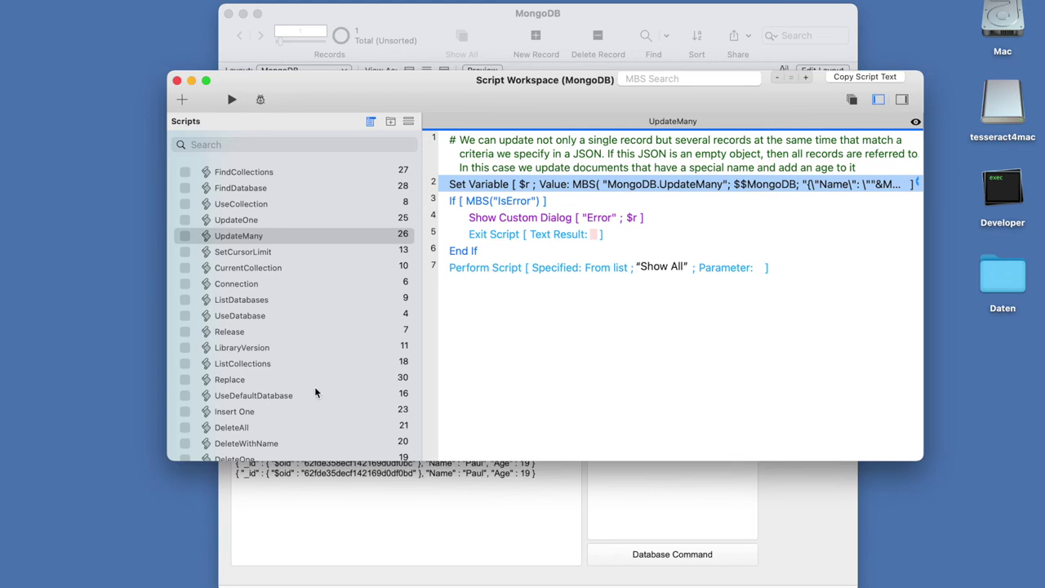
Inspect the Show All script's empty-JSON {} Find query, then return to the MongoDB layout.
scroll(315, 393, "down", 5)
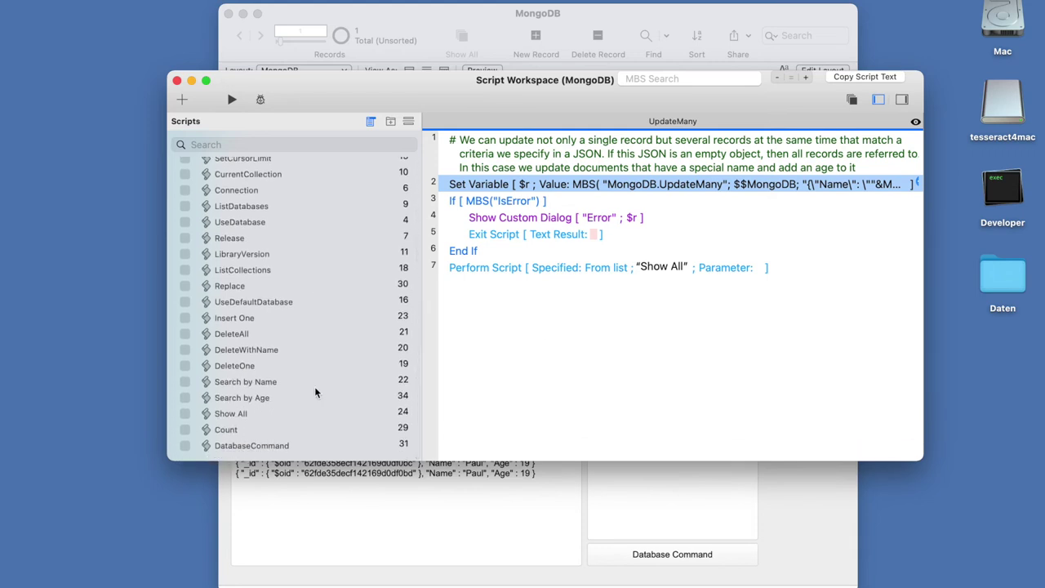
left_click(241, 416)
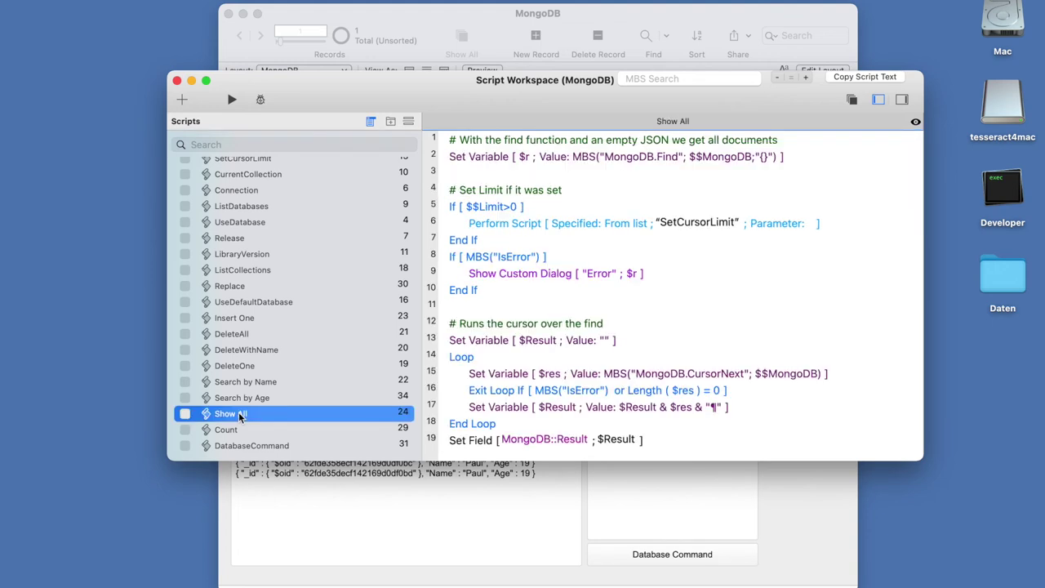
mouse_move(694, 156)
left_click(791, 154)
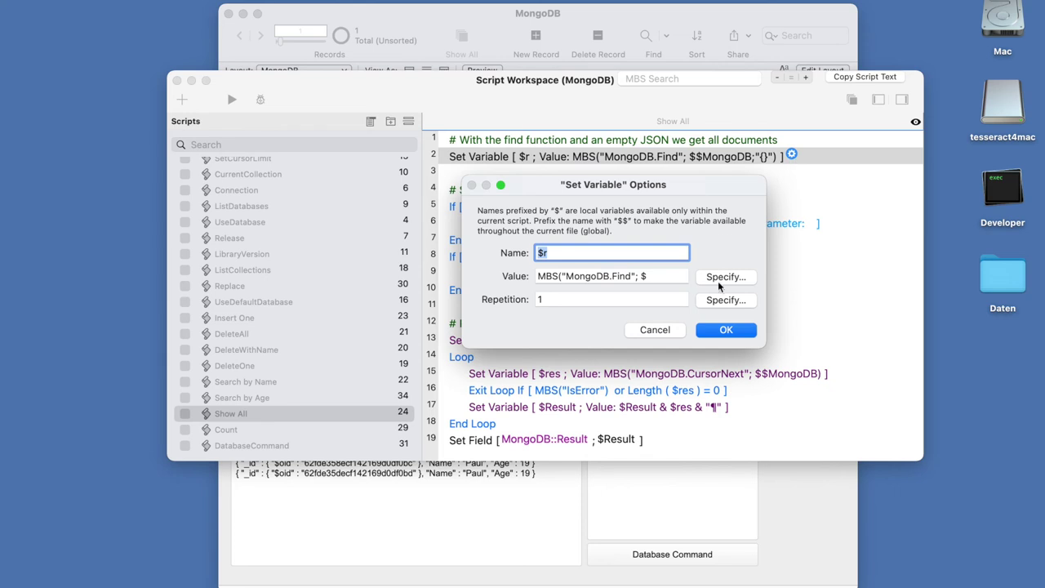
left_click(717, 278)
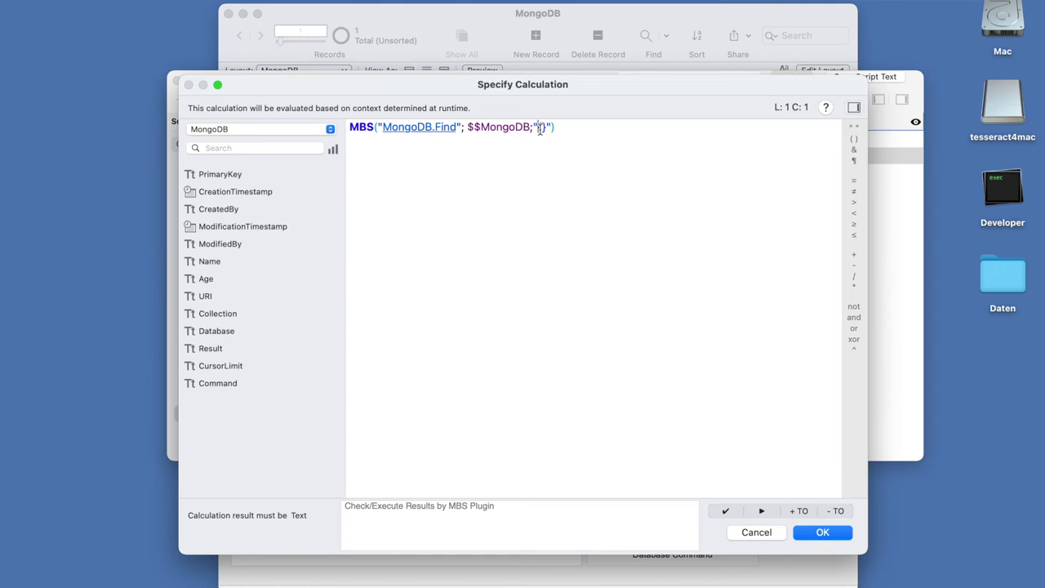
left_click_drag(538, 128, 553, 128)
left_click(757, 533)
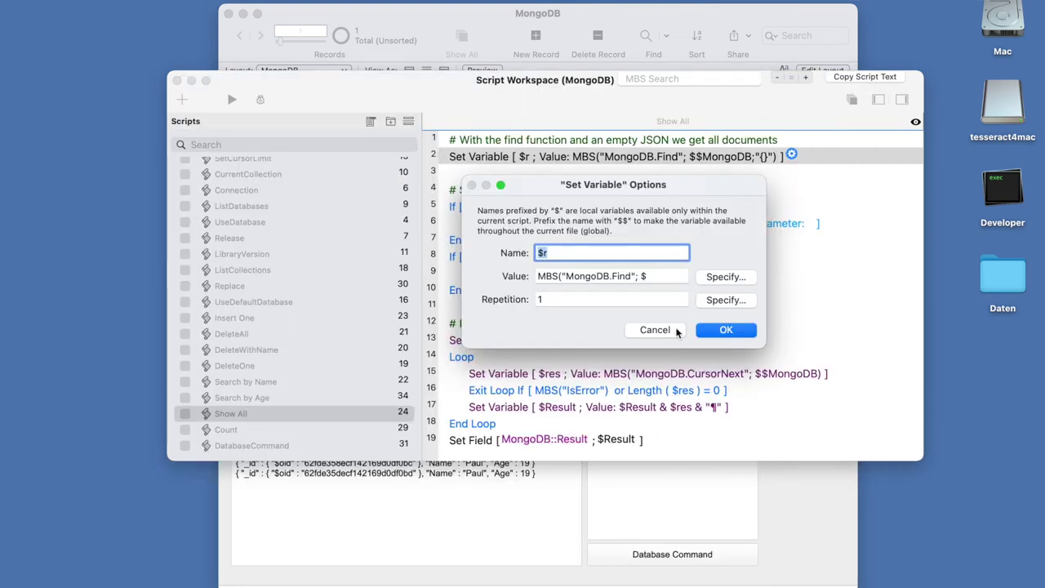
left_click(660, 330)
left_click(699, 495)
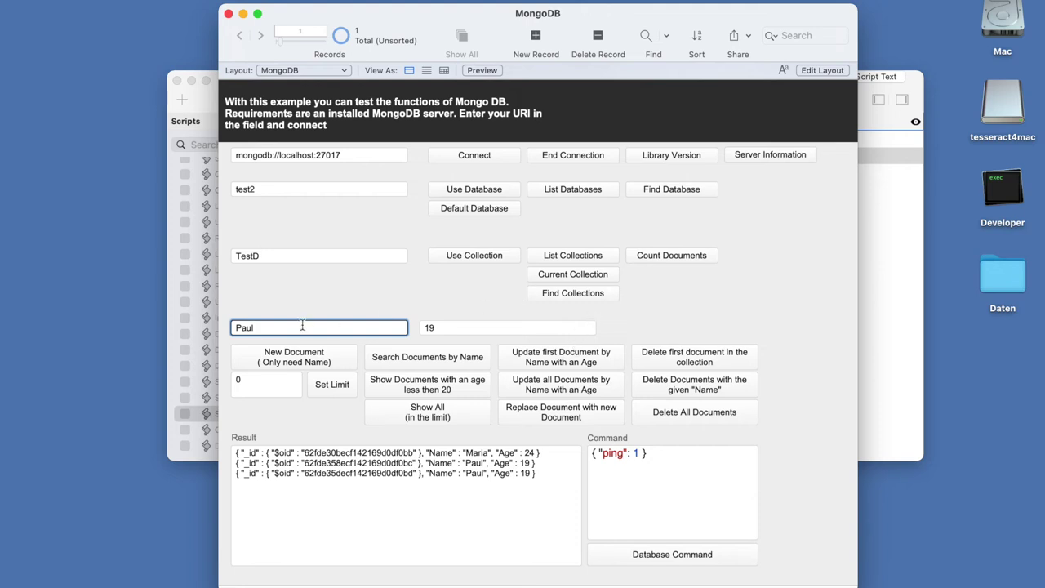
Change the name from Paul to Lisa and insert it as a new document.
left_click_drag(292, 325, 207, 304)
type("Lisa")
left_click(327, 358)
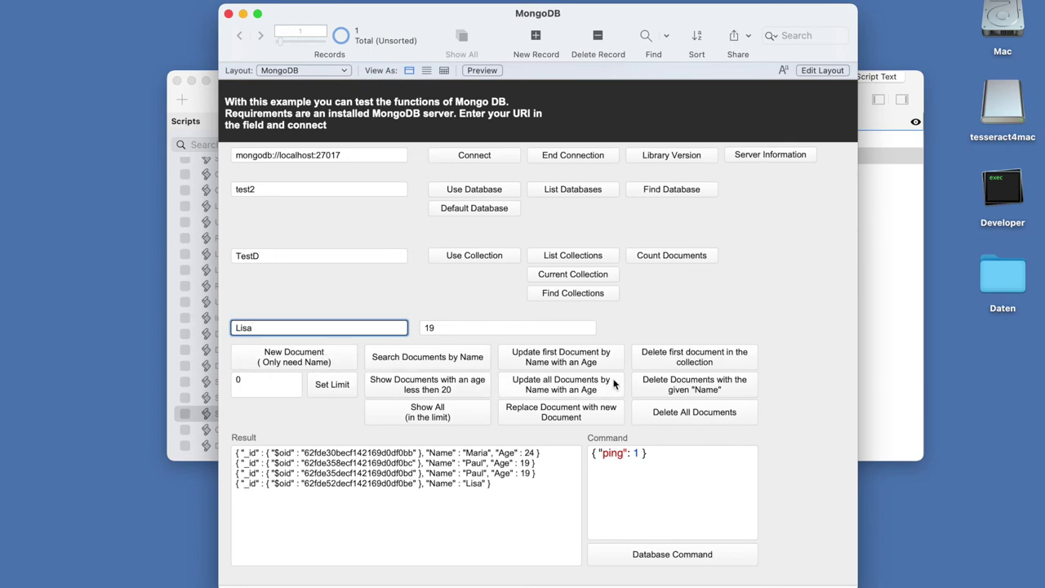
Replace Lisa's document with a clothes item (ArtNum 1234, InStock true, Age 3) and review the results.
left_click(593, 417)
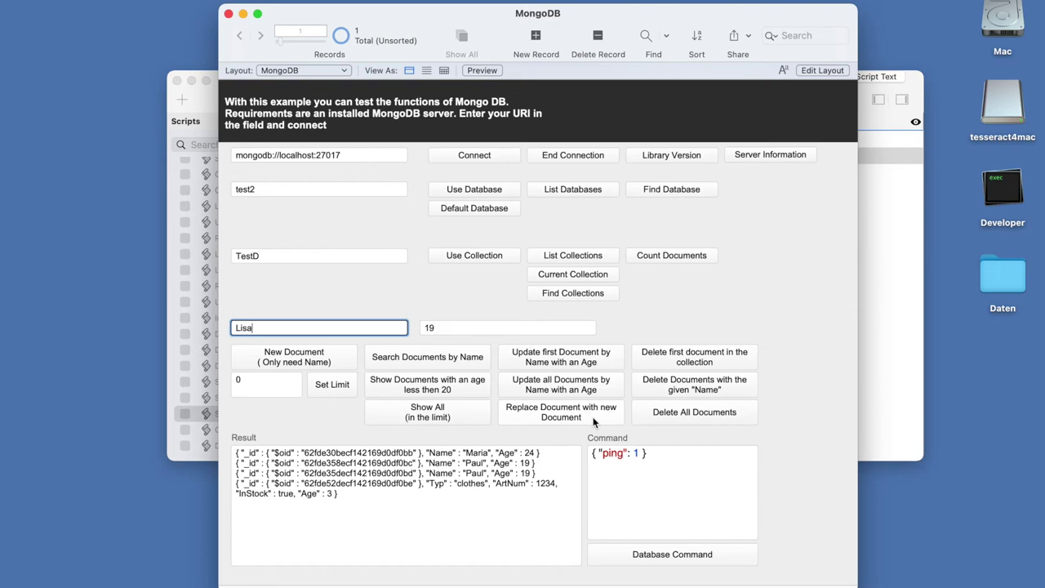
double_click(471, 483)
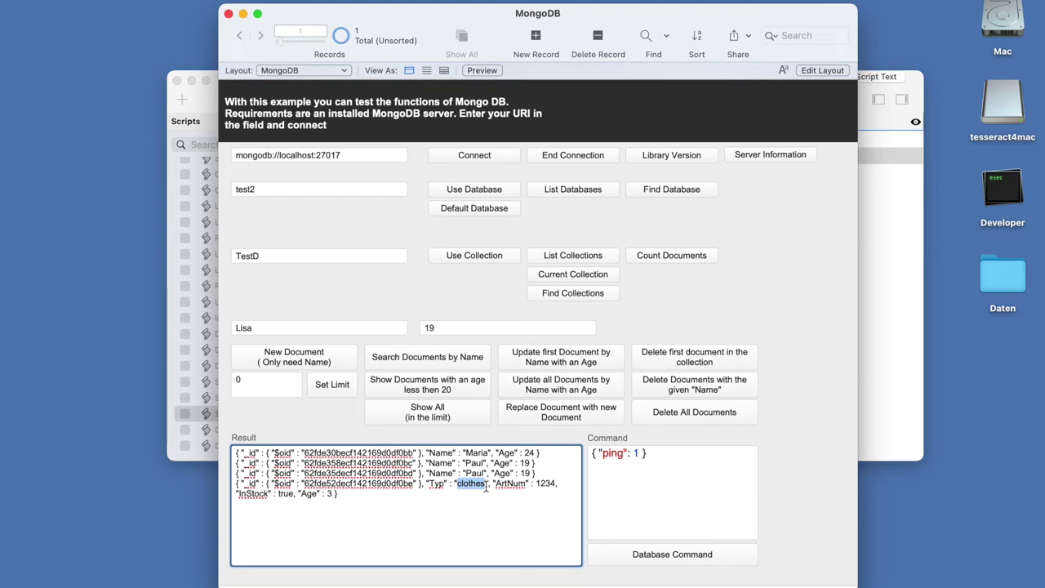
left_click(488, 534)
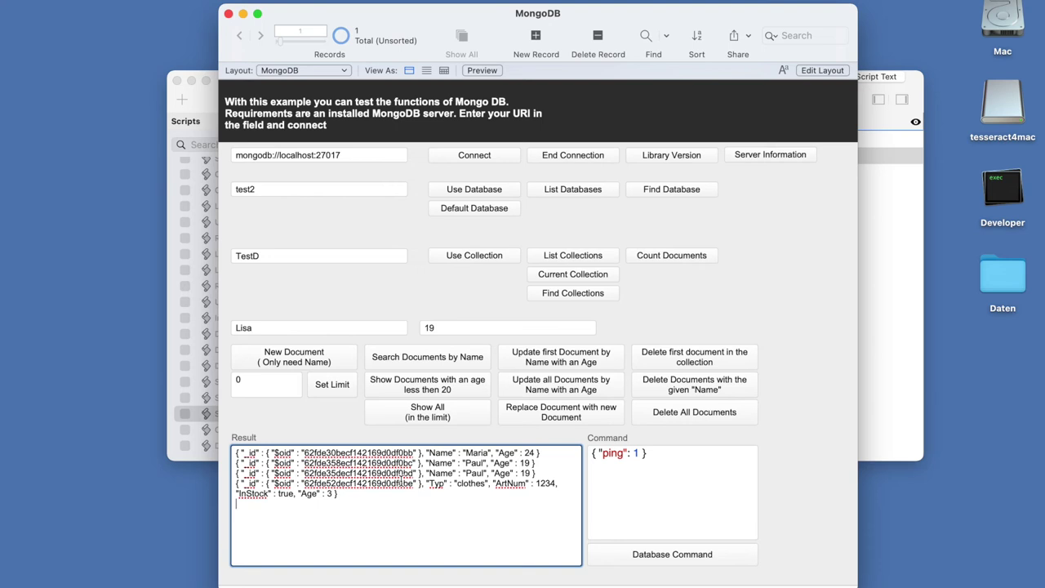
Run the age-under-20 query and confirm the Age 3 clothes item appears without Maria.
left_click(426, 394)
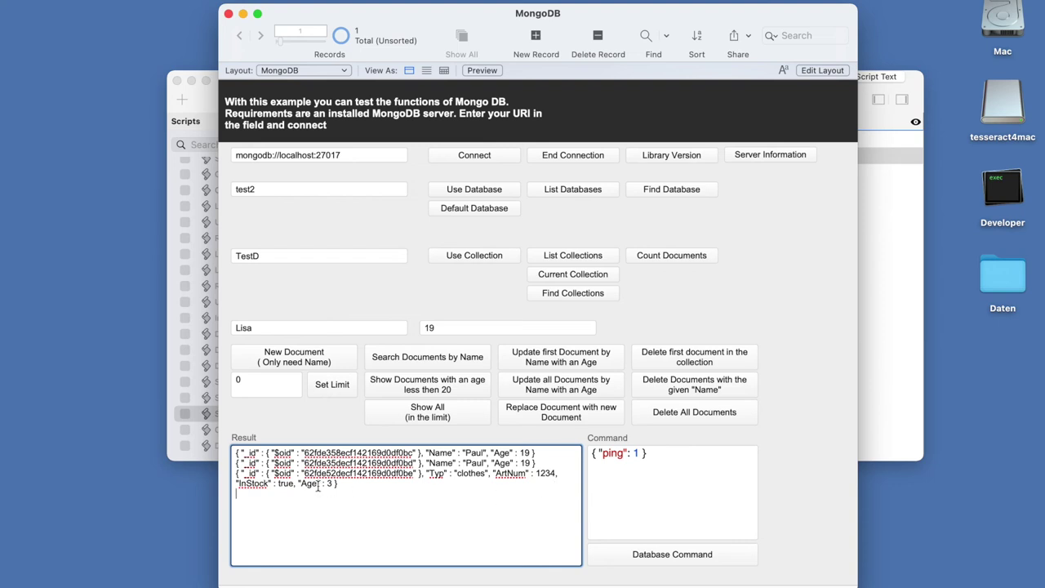
left_click_drag(338, 485, 300, 487)
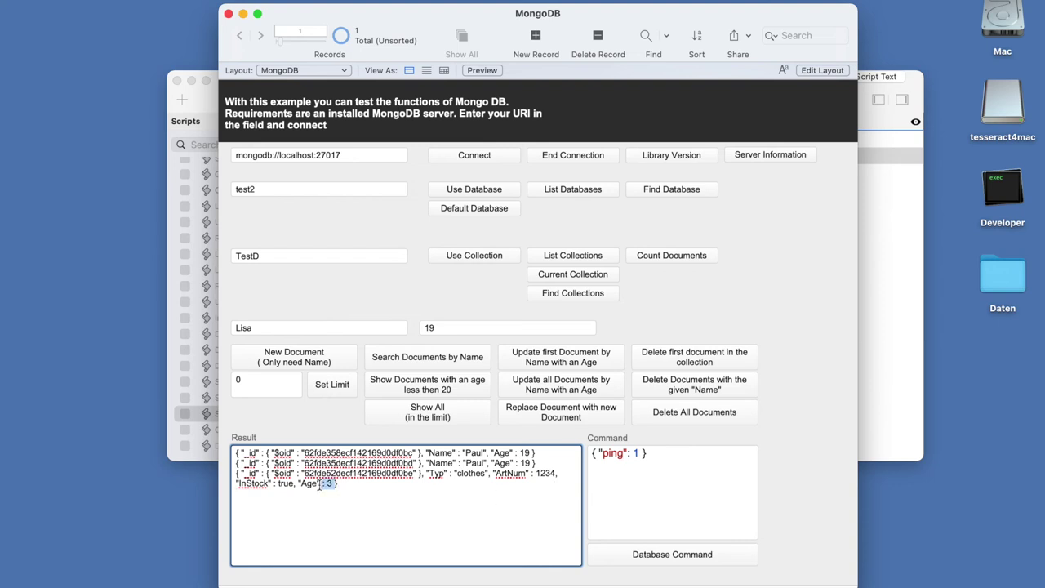
left_click(412, 488)
left_click(882, 377)
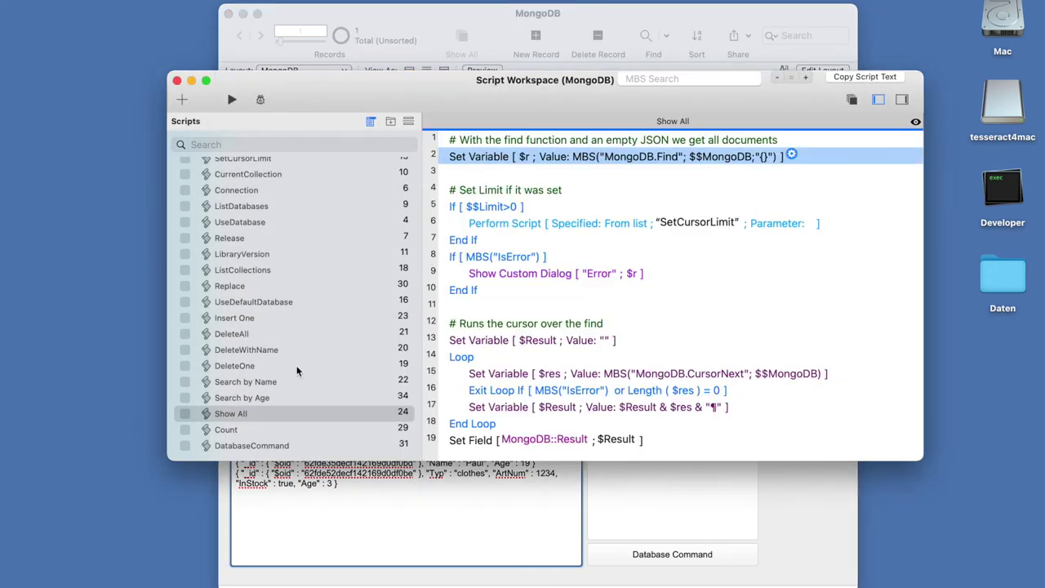
left_click(271, 397)
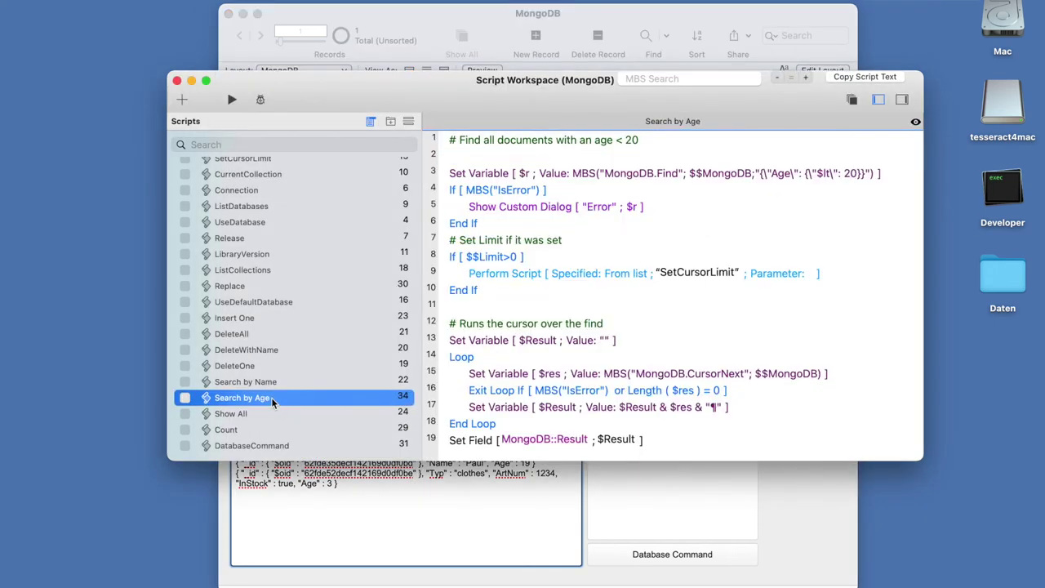
double_click(800, 174)
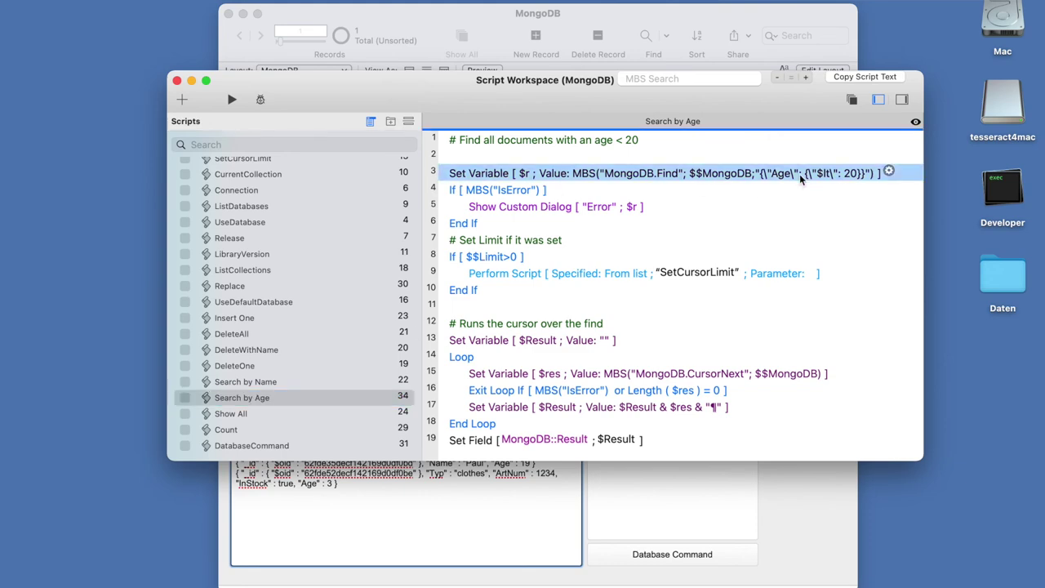
left_click(726, 275)
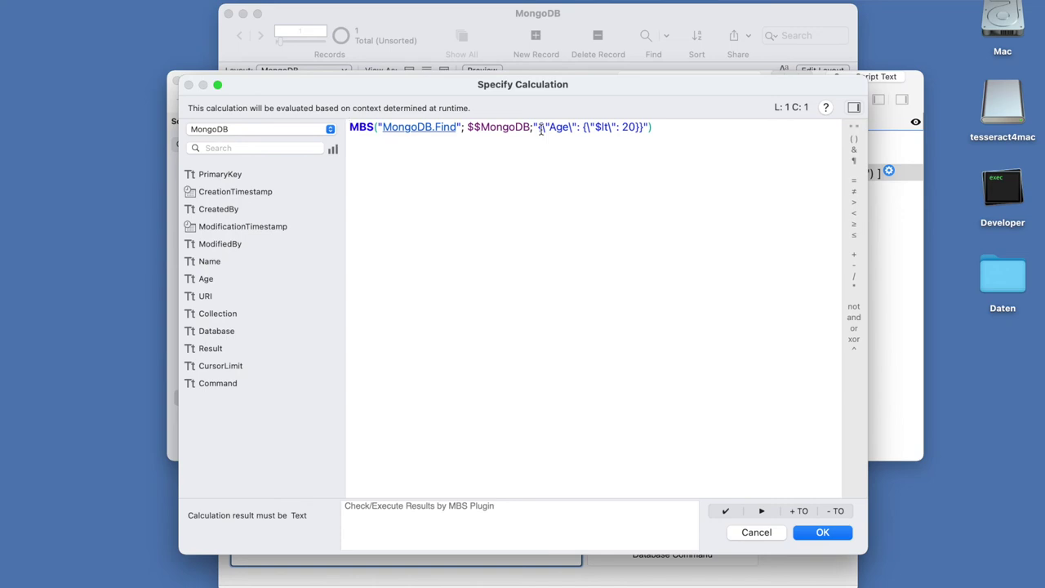
left_click_drag(540, 128, 575, 127)
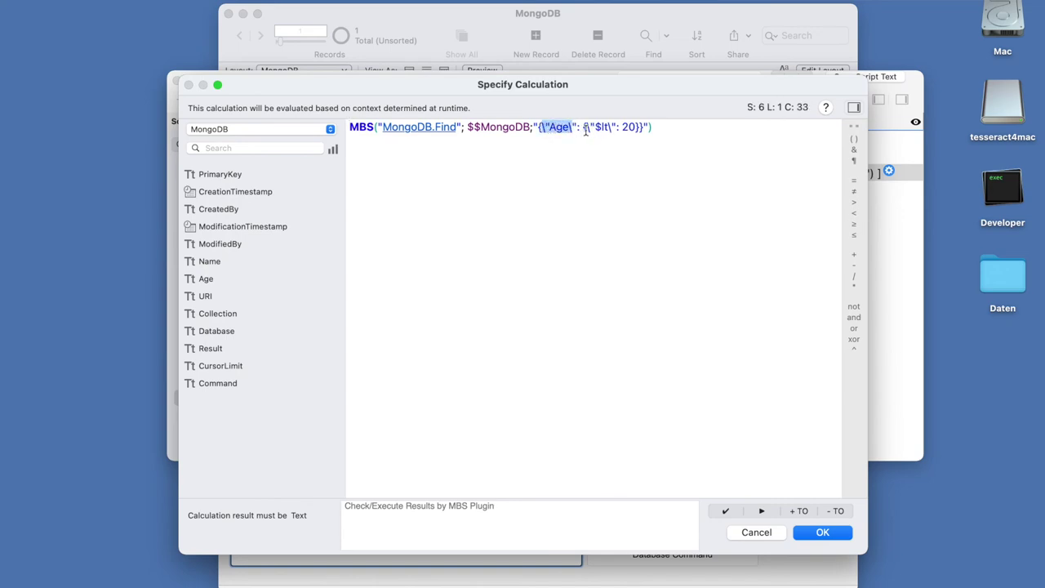
left_click_drag(585, 127, 611, 127)
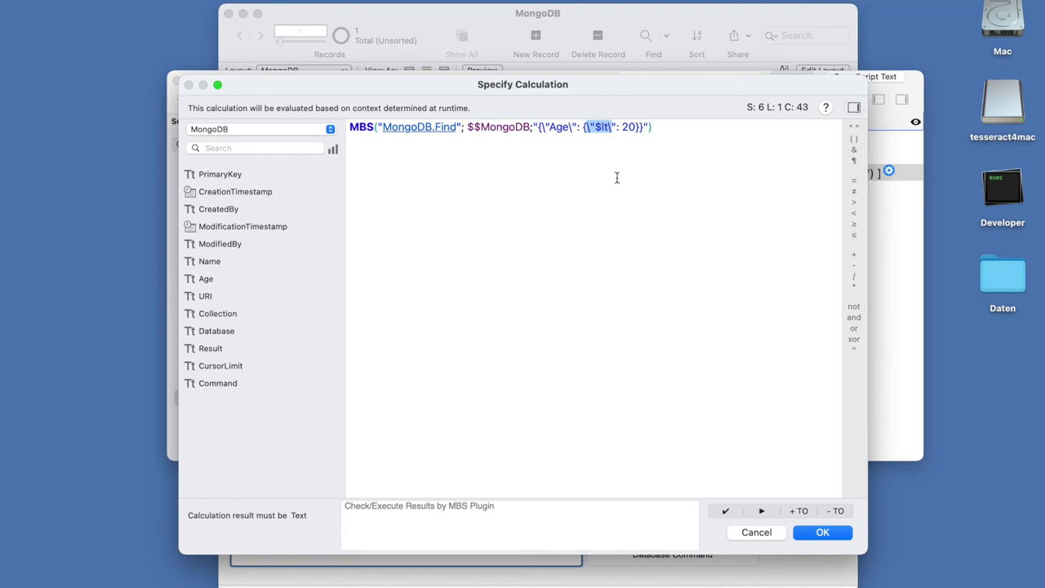
left_click_drag(622, 127, 642, 127)
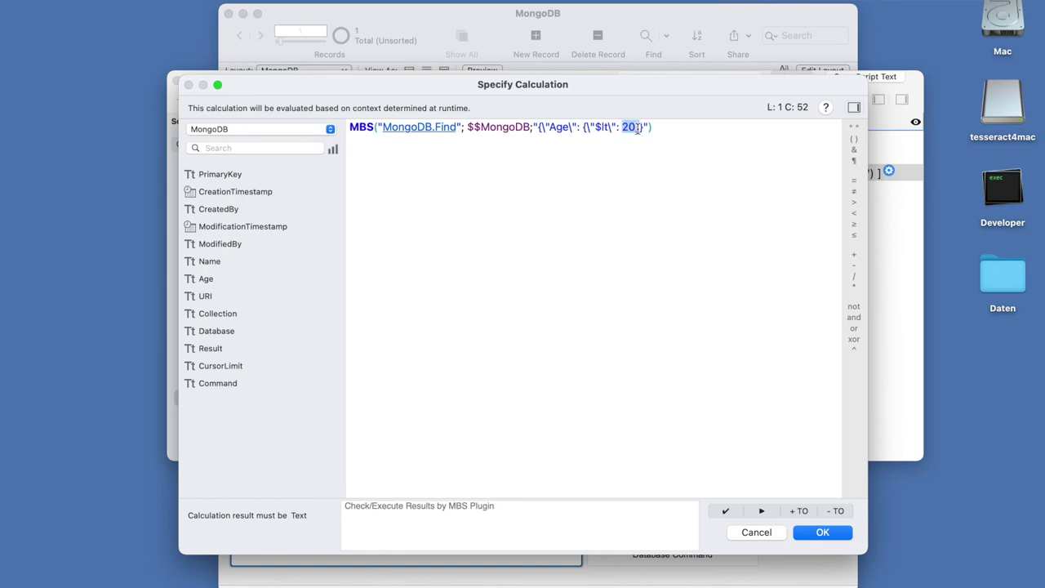
left_click(628, 202)
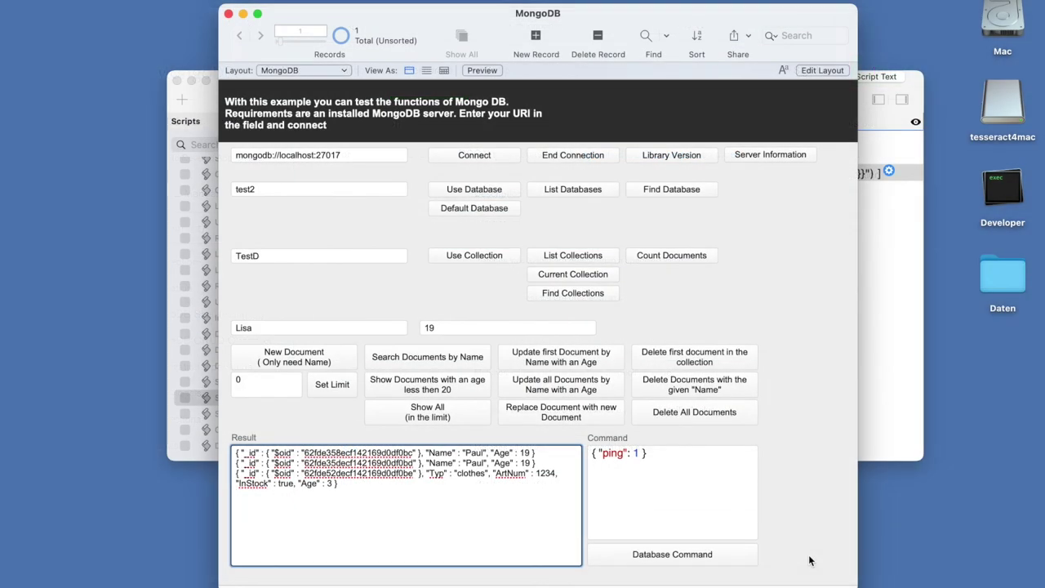
Add three more documents named Lisa.
left_click(282, 361)
left_click(282, 362)
left_click(282, 361)
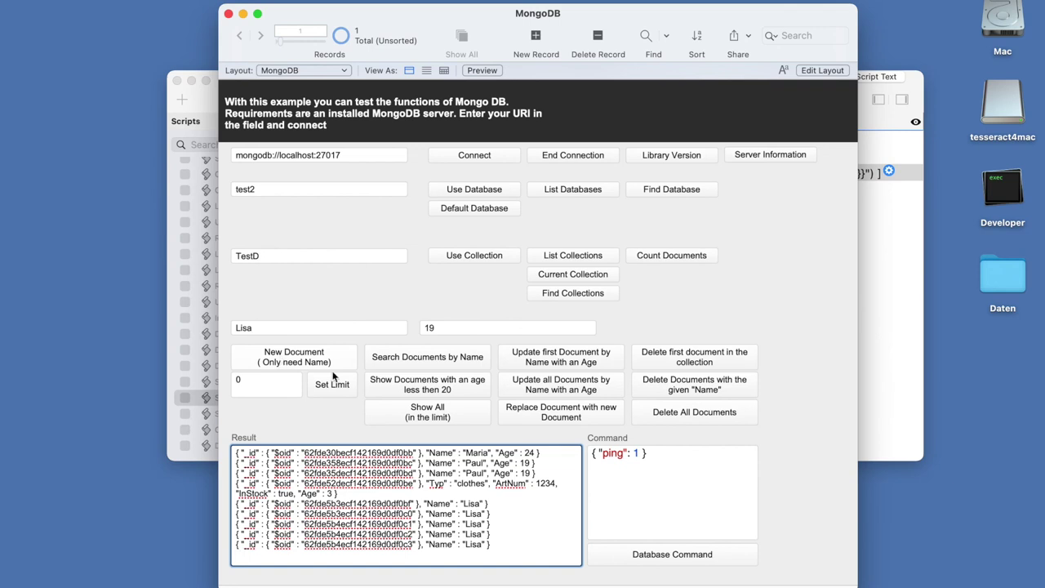
Delete the first document in the collection, then delete every document named Lisa.
left_click(667, 362)
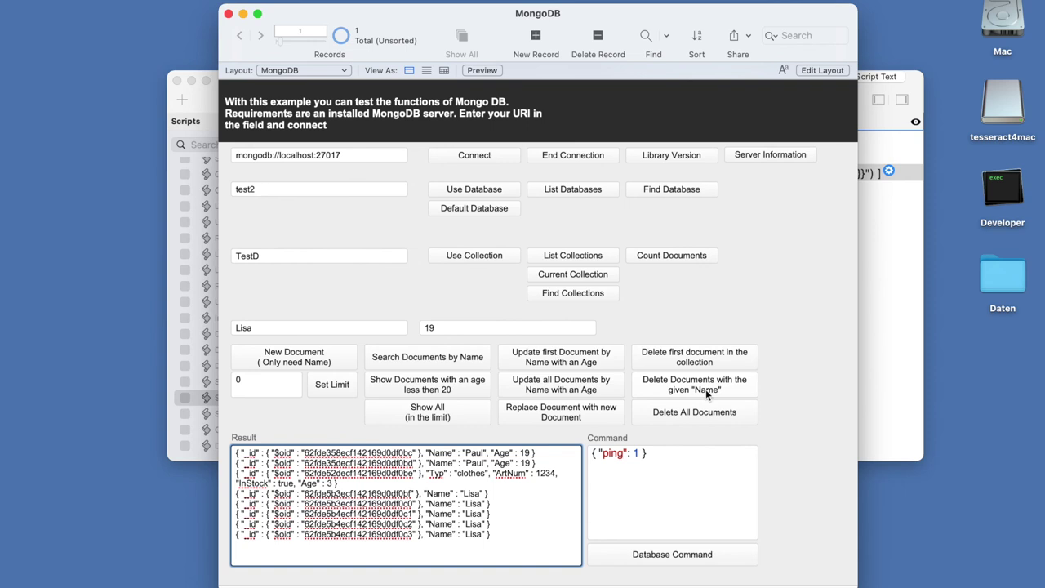
left_click(396, 328)
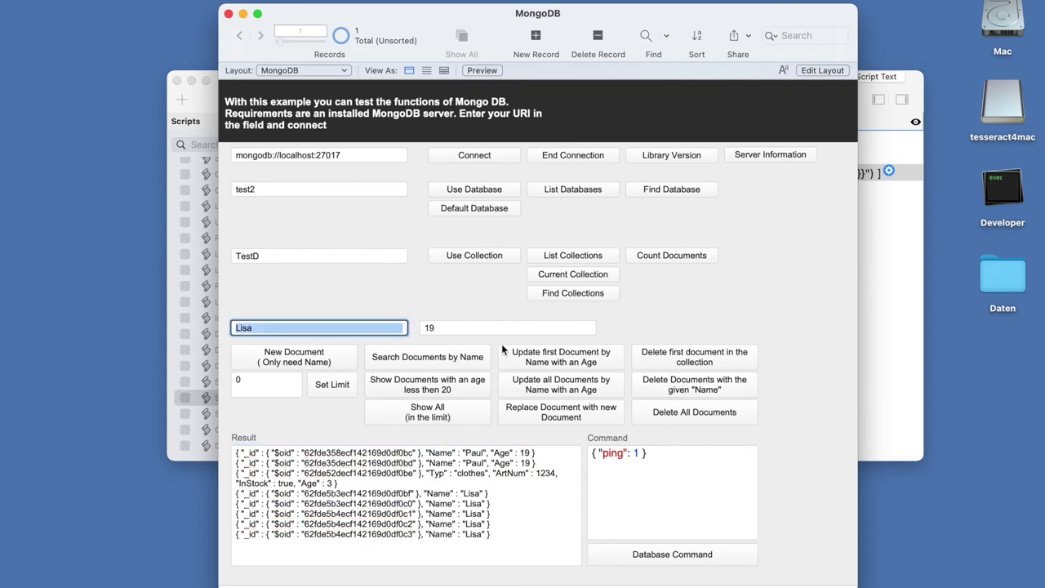
left_click(671, 379)
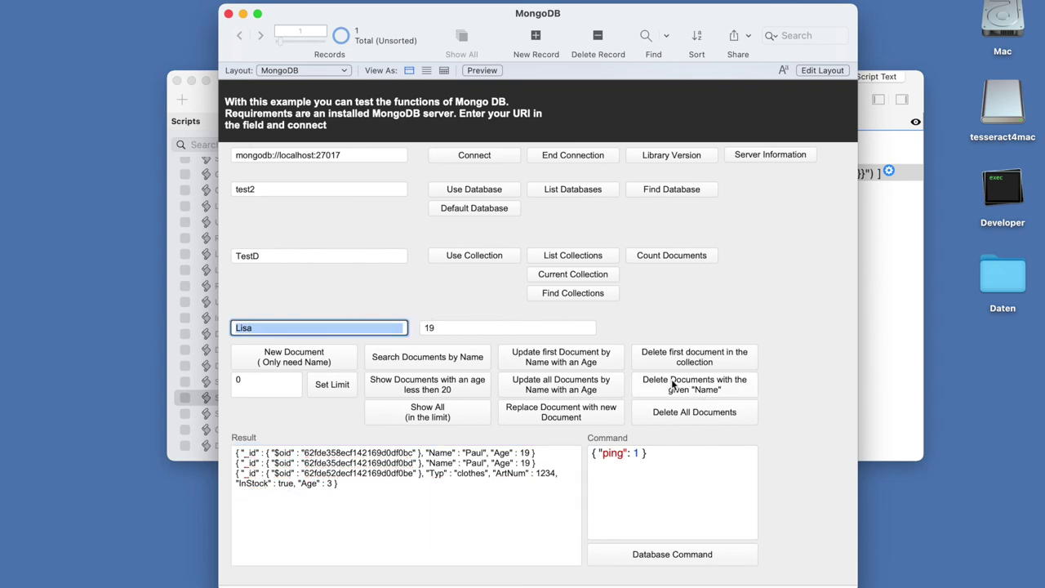
left_click(911, 354)
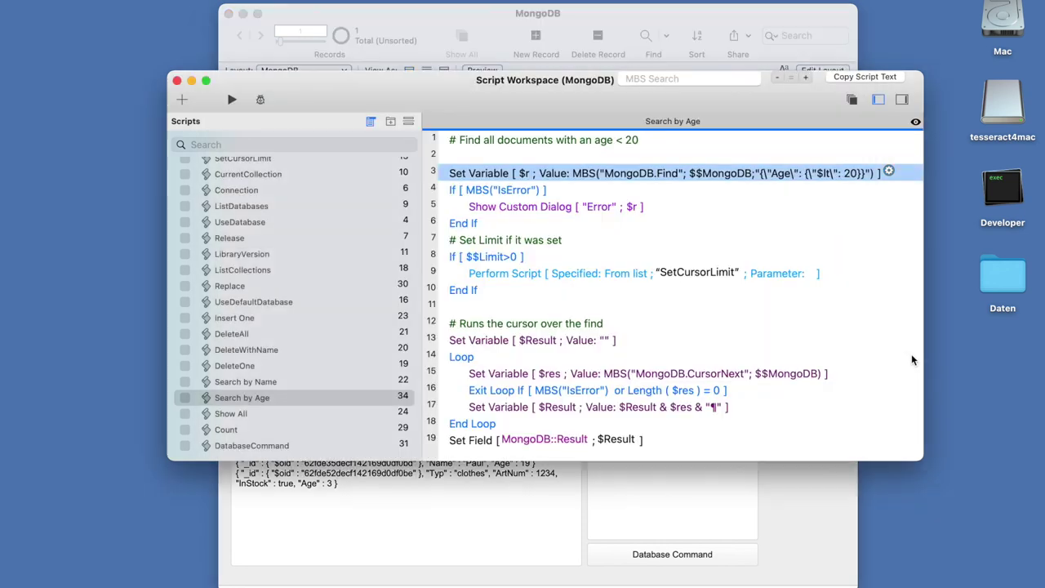
left_click(272, 367)
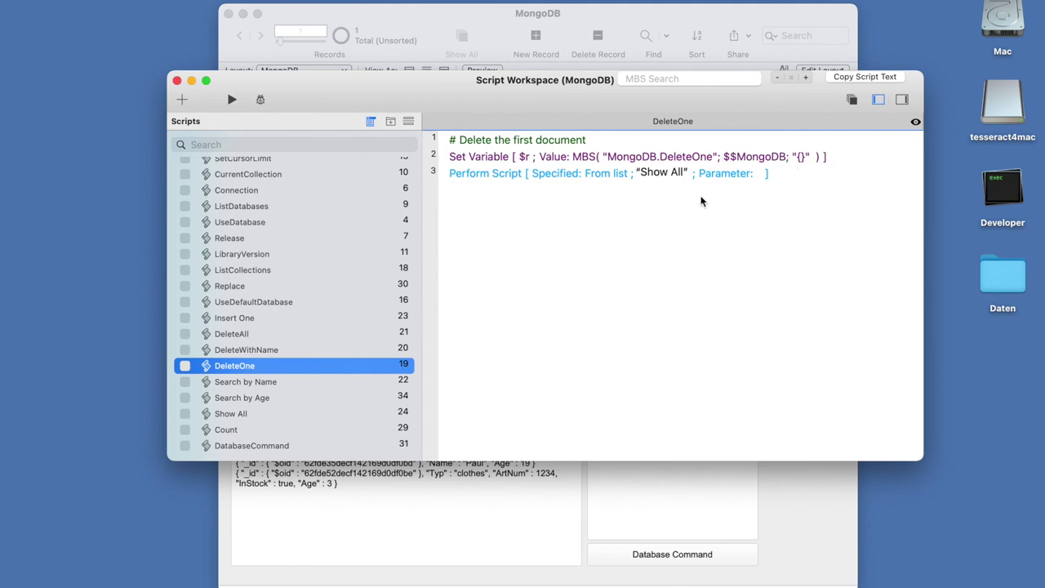
left_click(249, 351)
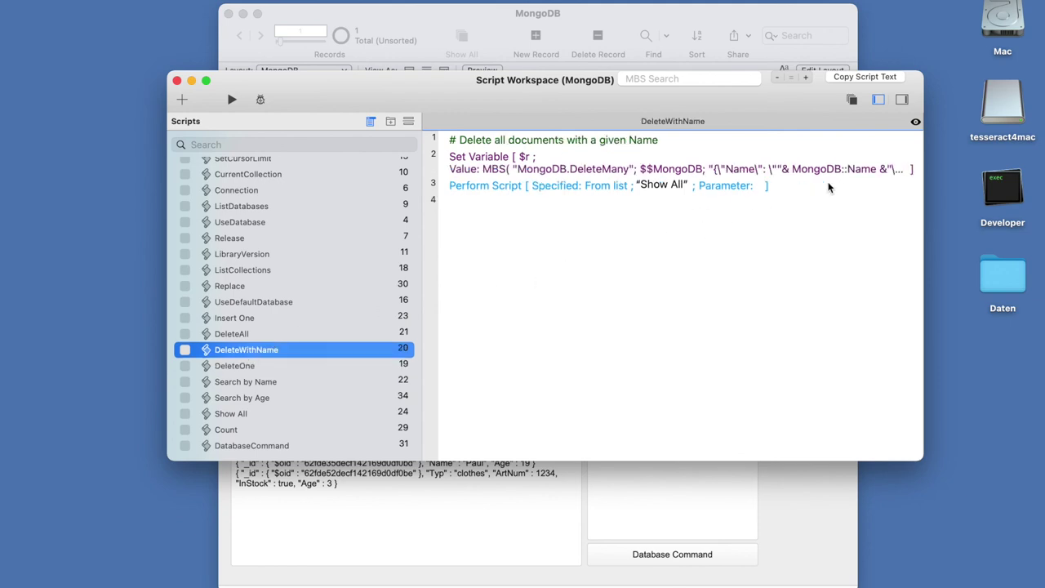
double_click(878, 171)
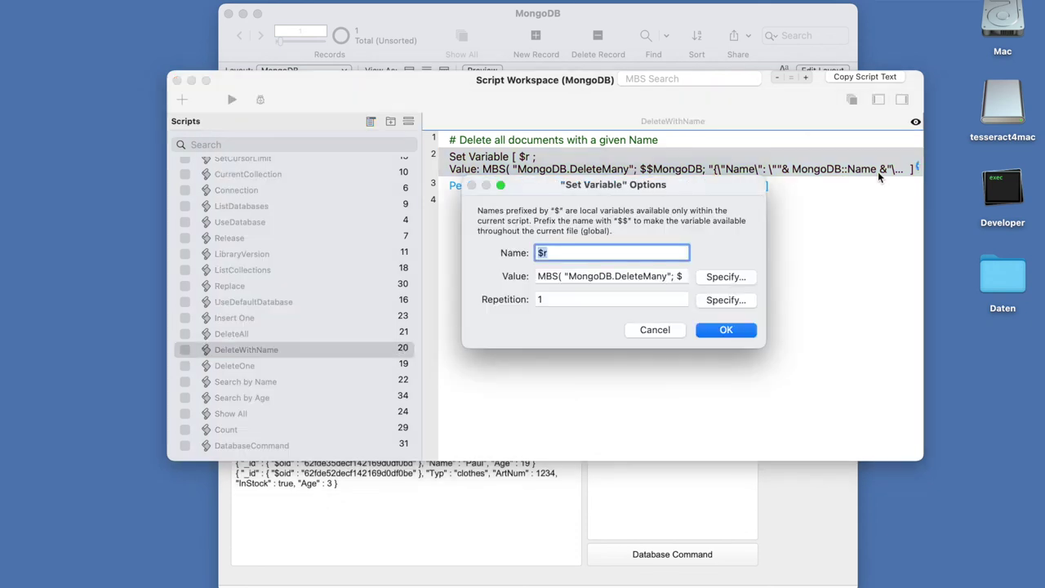
left_click(729, 276)
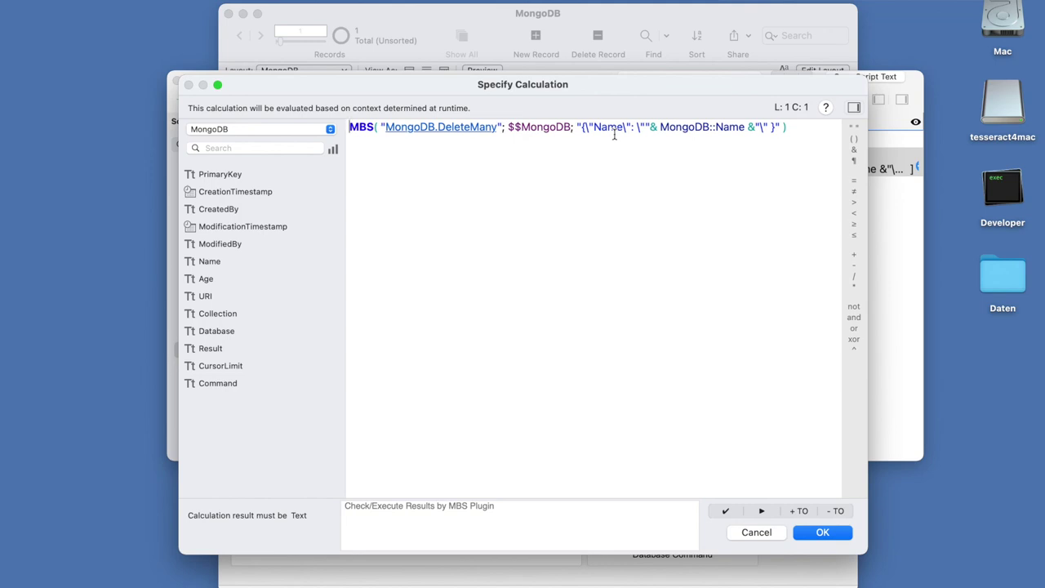
left_click(764, 536)
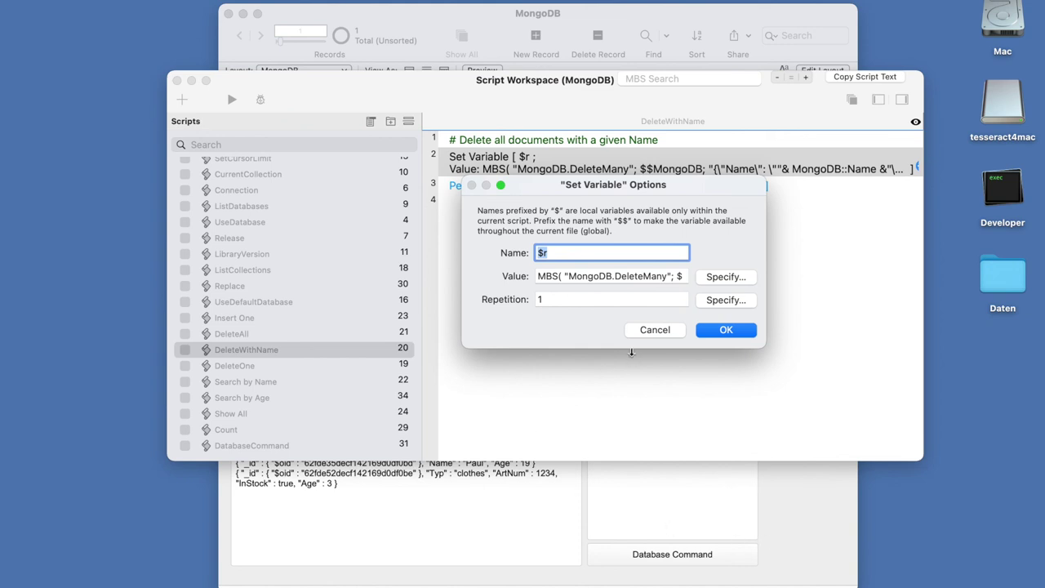
left_click(649, 330)
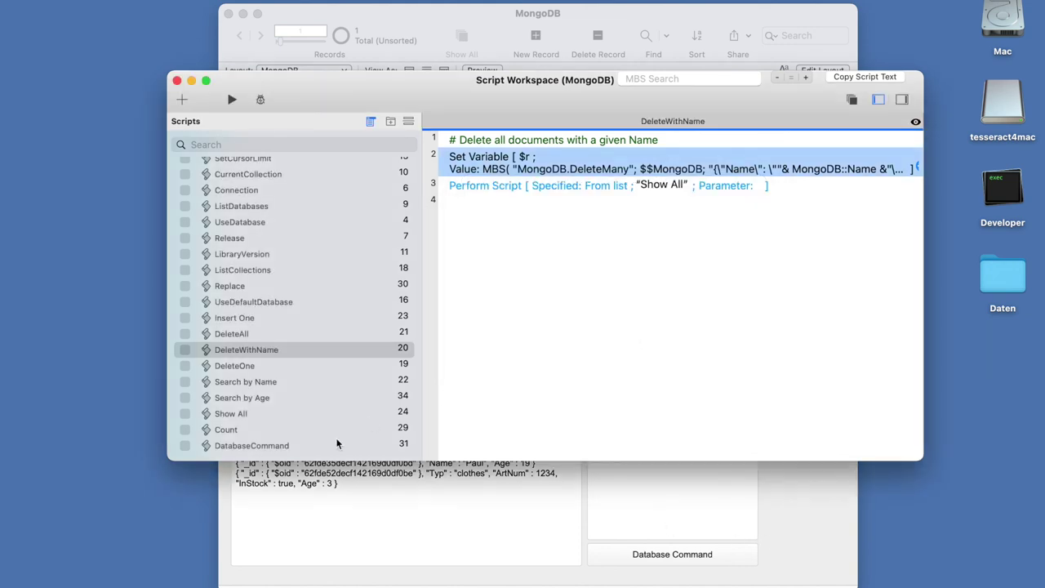
left_click(251, 334)
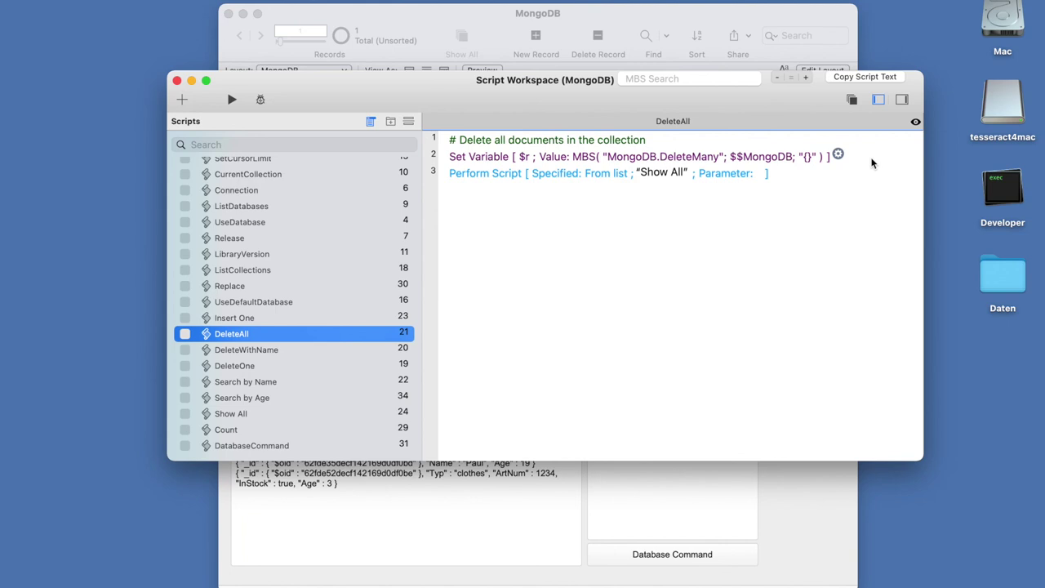
left_click(823, 535)
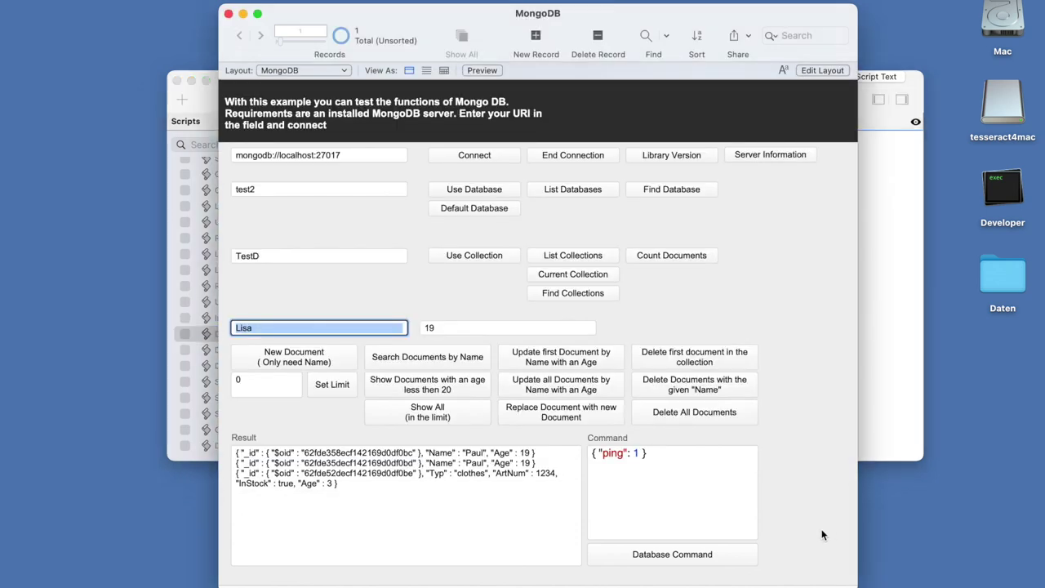
Run the { "ping": 1 } database command and confirm the result reads { "ok" : 1.0 }.
left_click(823, 535)
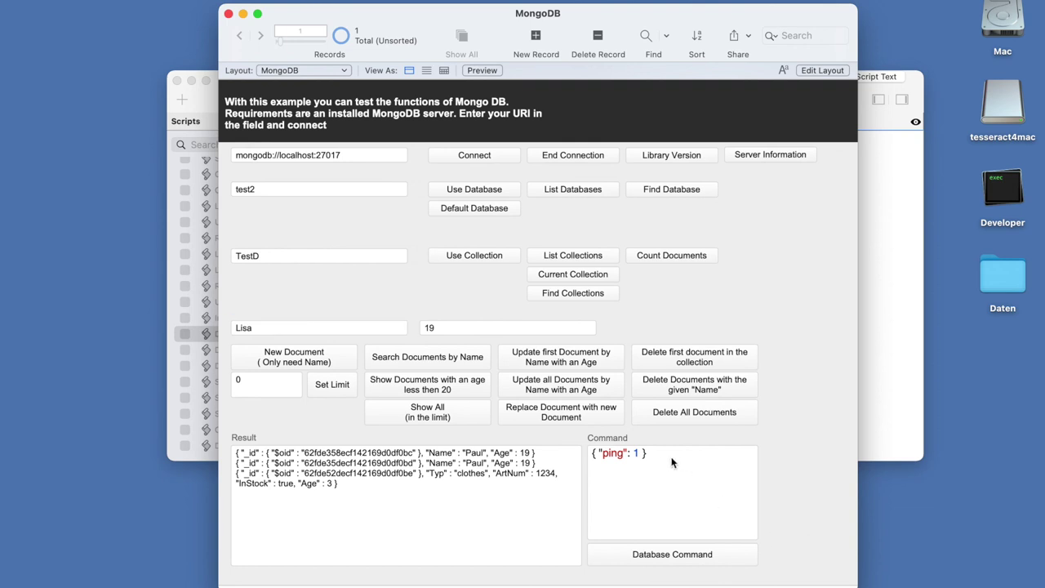
left_click(609, 453)
left_click_drag(599, 453, 626, 454)
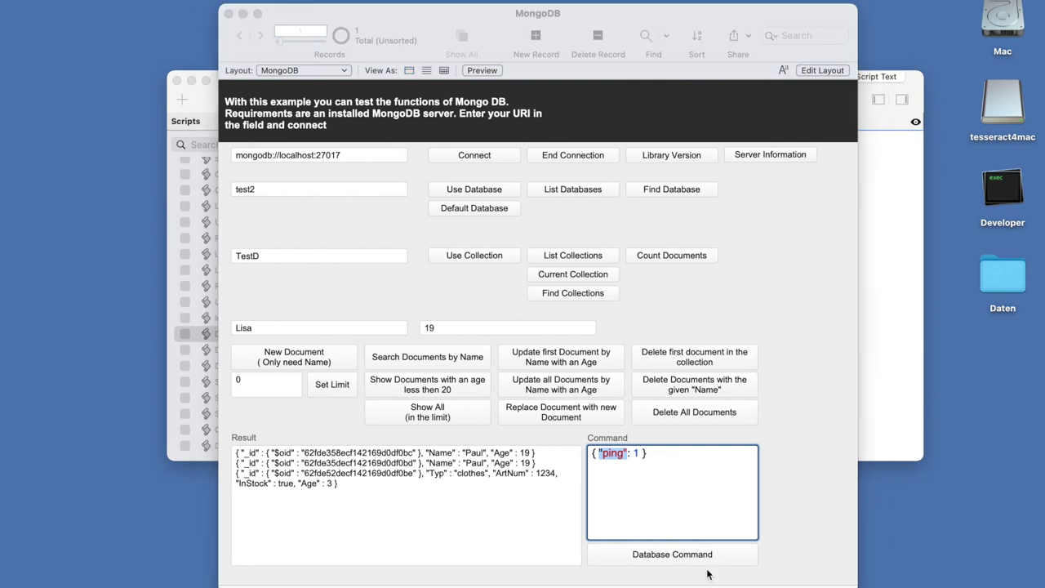
left_click(656, 558)
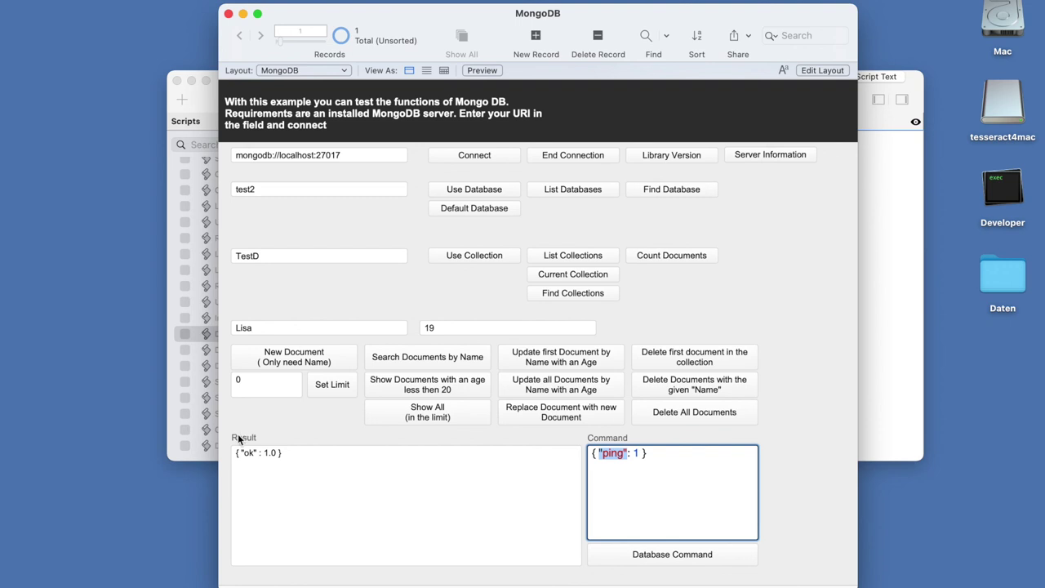
left_click(811, 500)
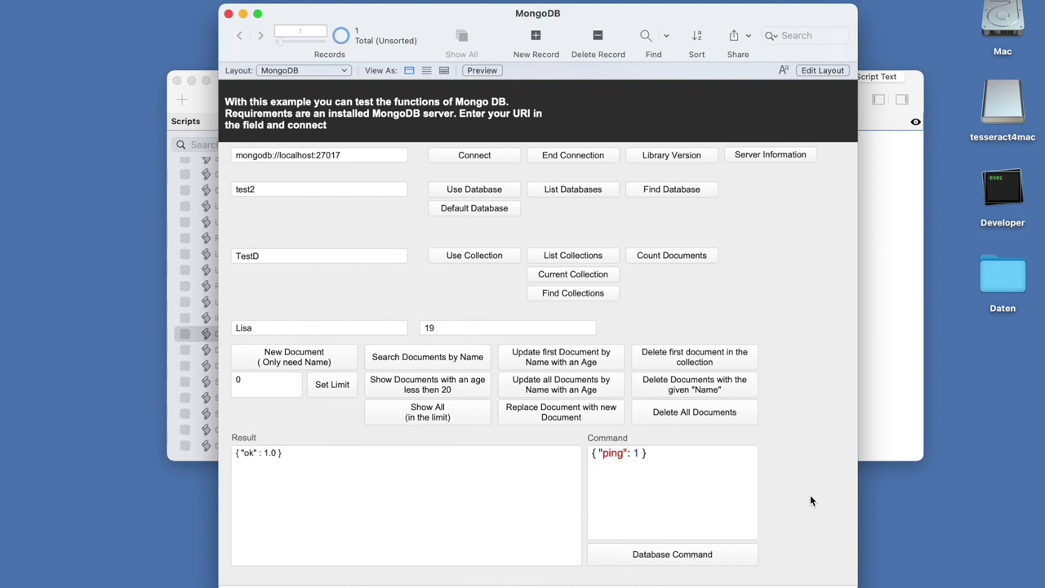